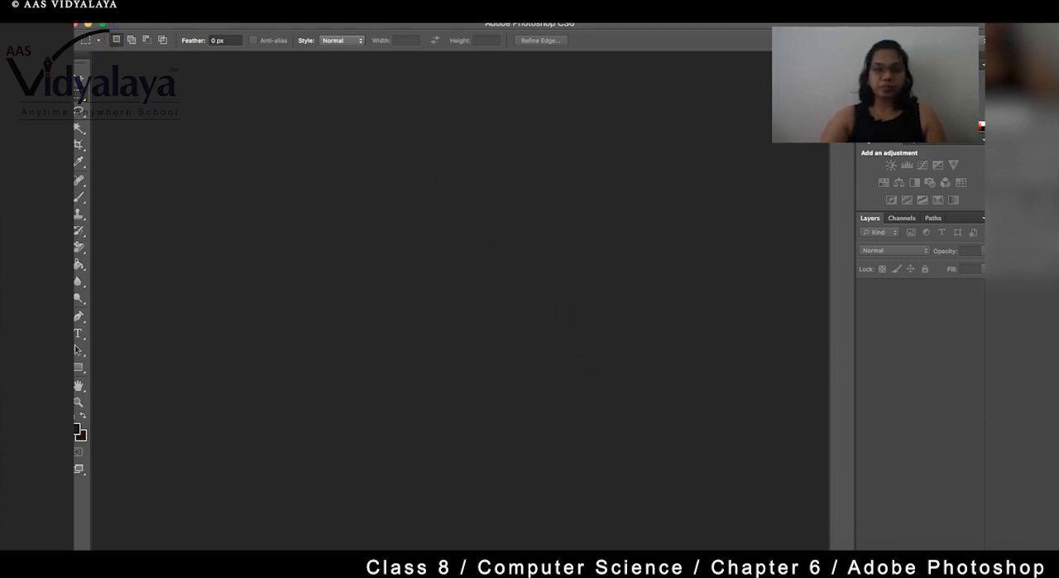
Open download3.jpeg from the Desktop, leaving its missing colour profile as is without colour management
click(170, 11)
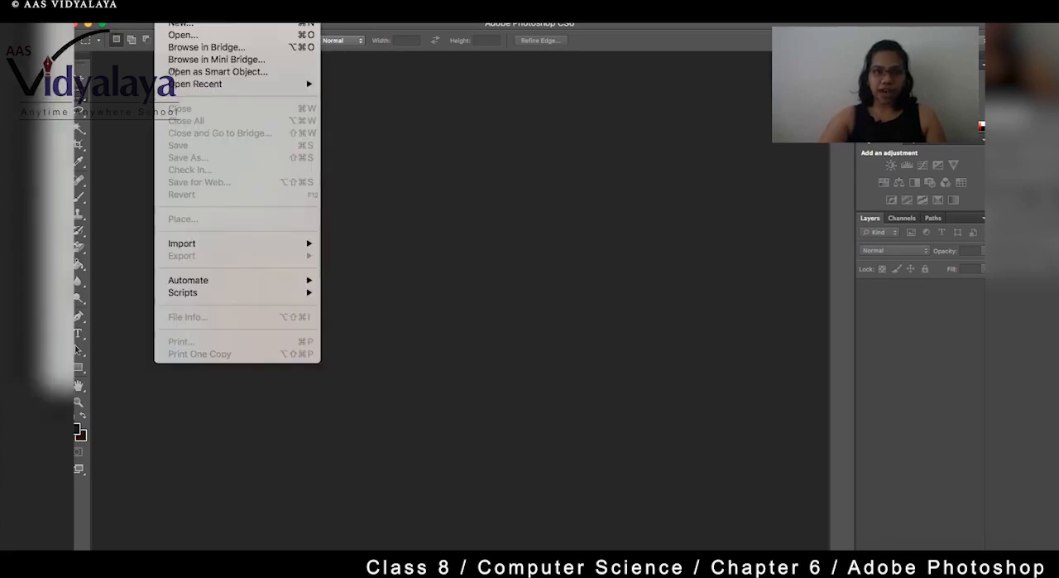
click(185, 36)
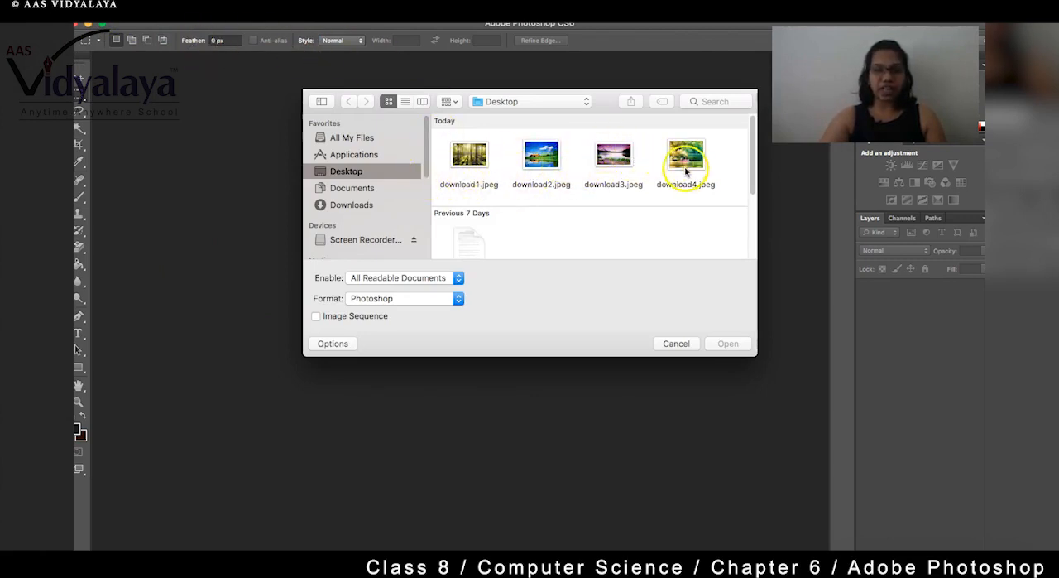
click(611, 161)
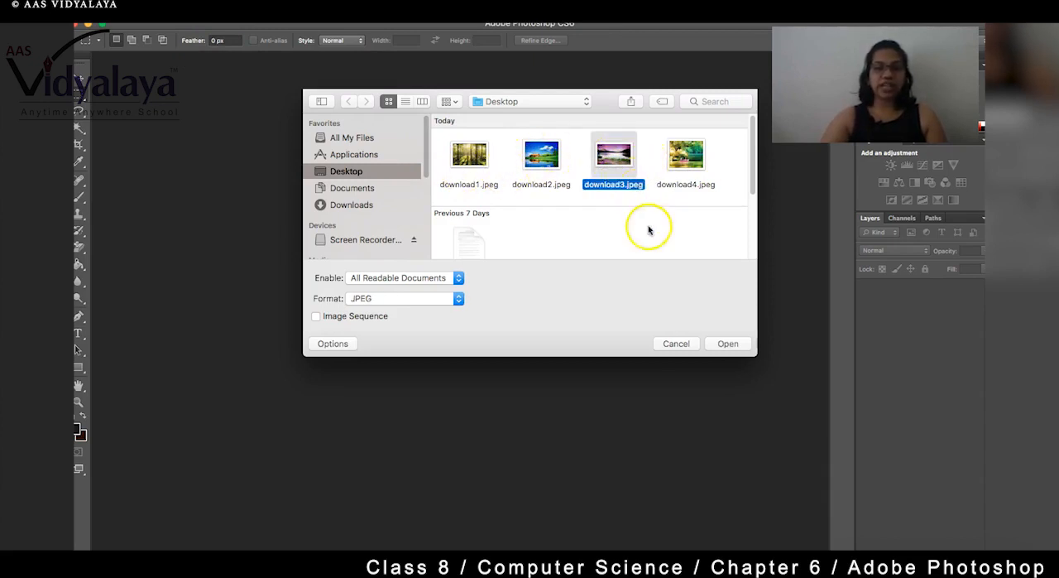
click(724, 343)
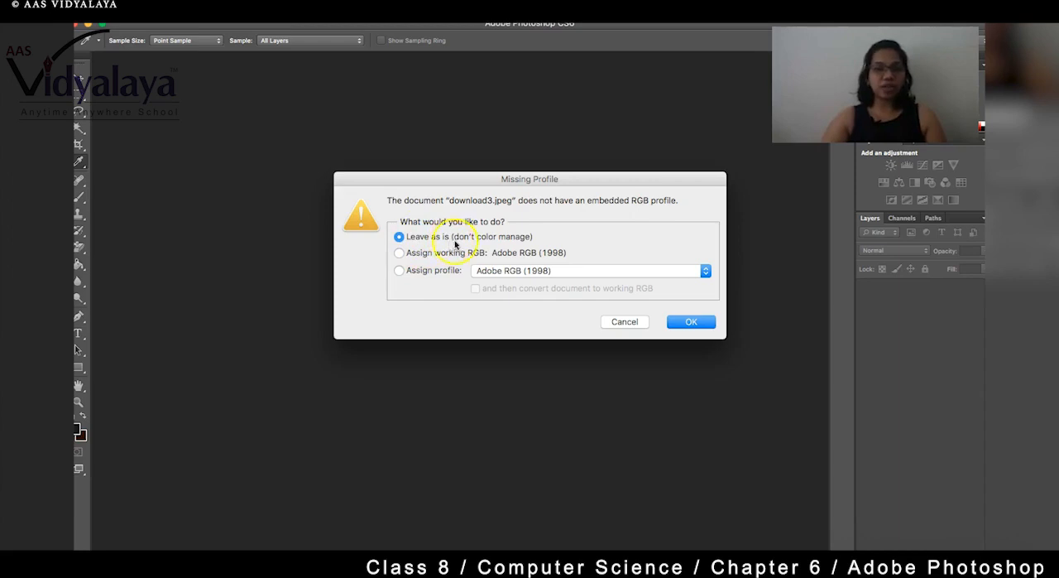
click(692, 322)
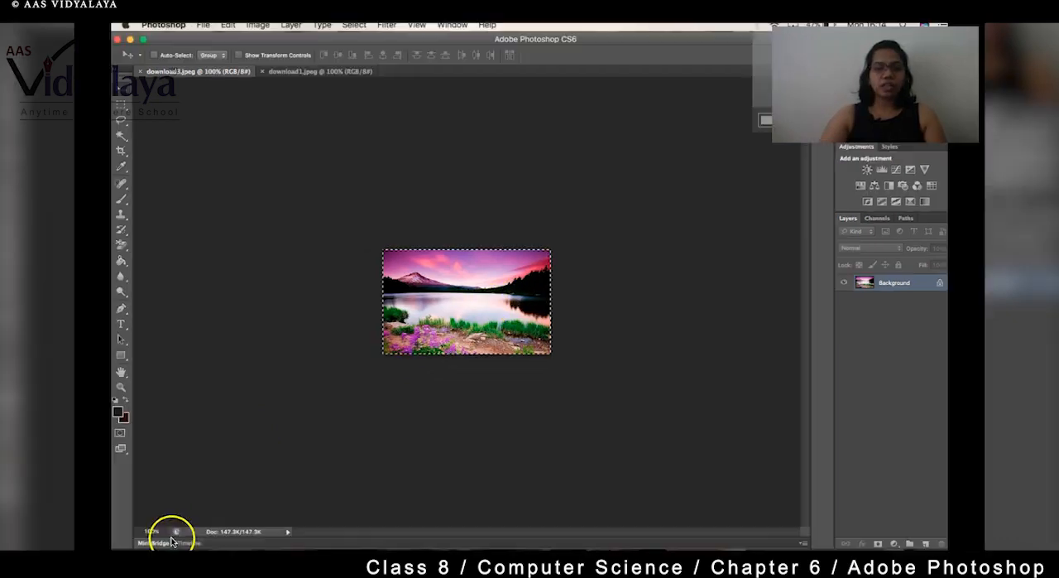
Select the entire lake image
click(161, 537)
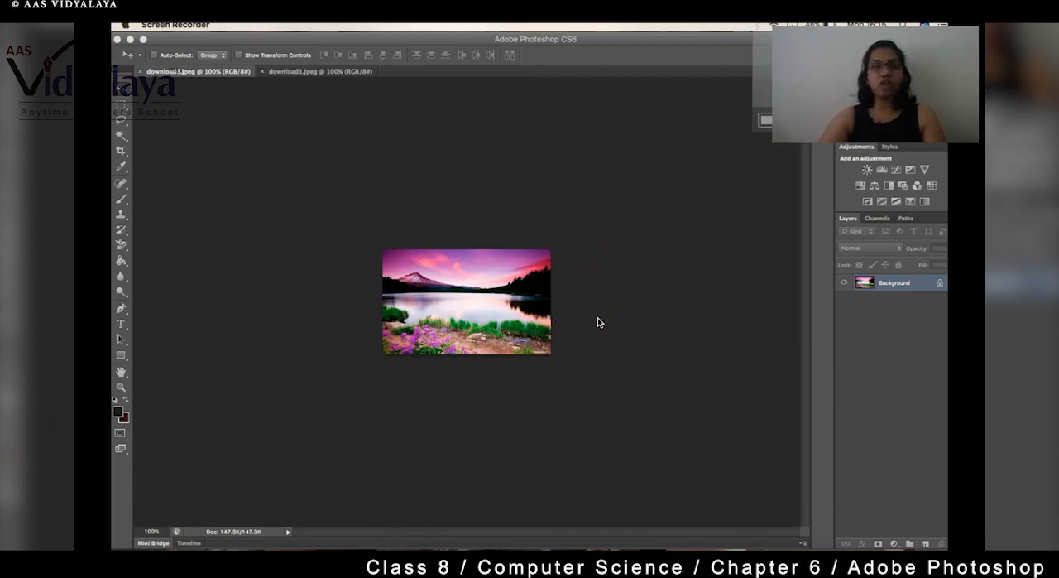
click(447, 278)
key(super+a)
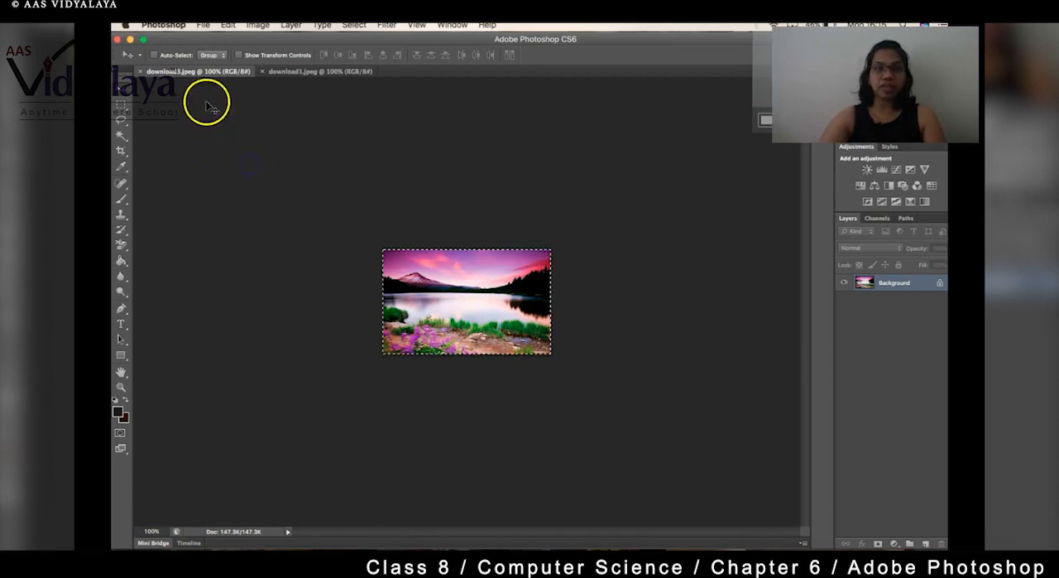
click(235, 26)
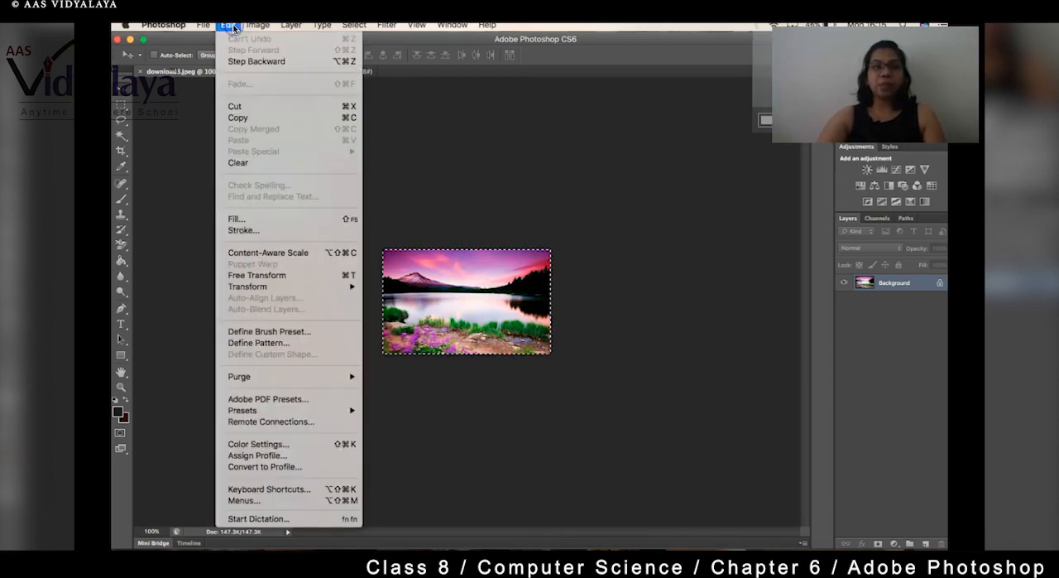
mouse_move(295, 26)
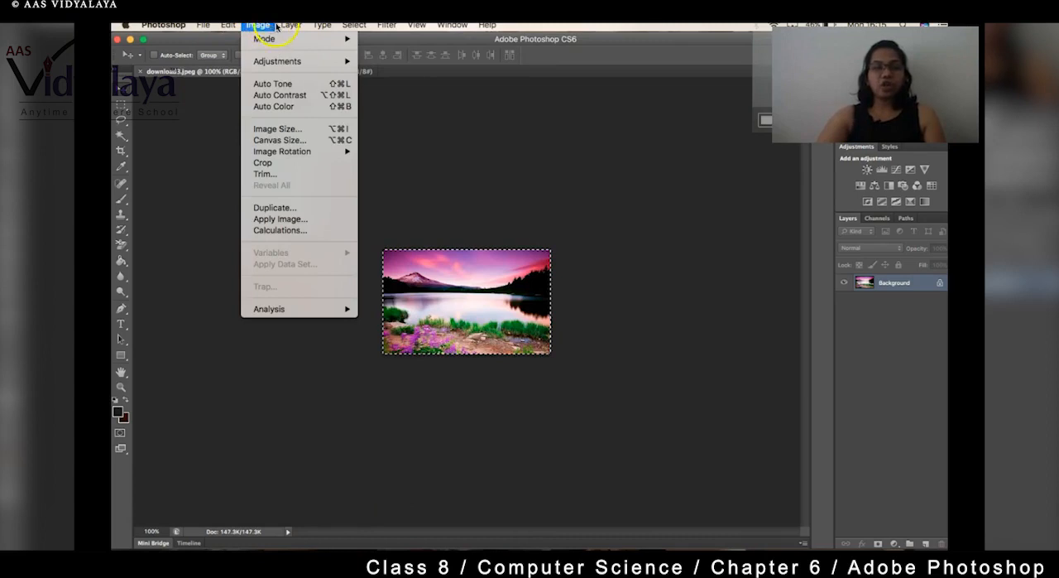
mouse_move(210, 29)
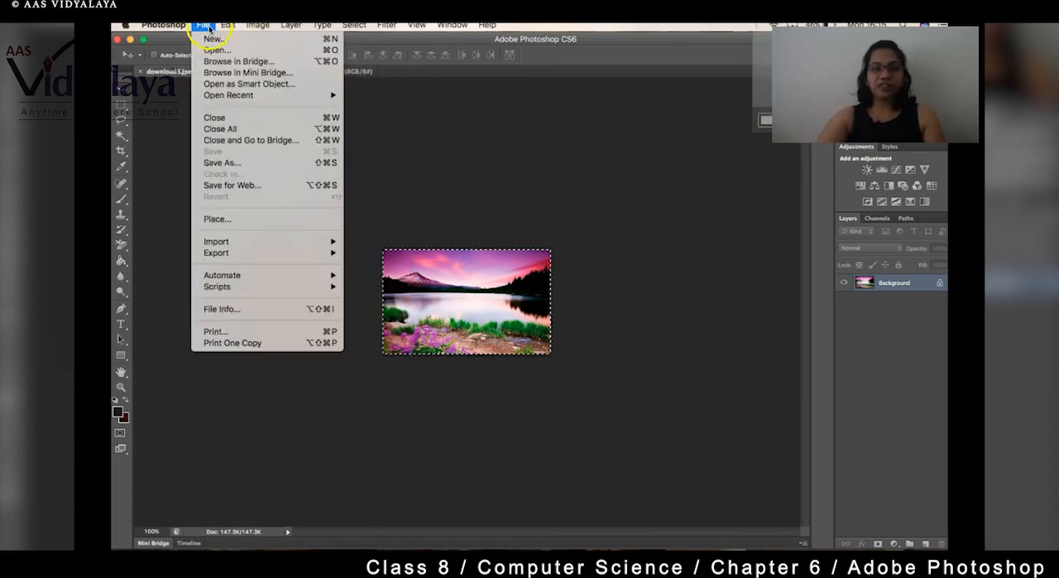
click(253, 27)
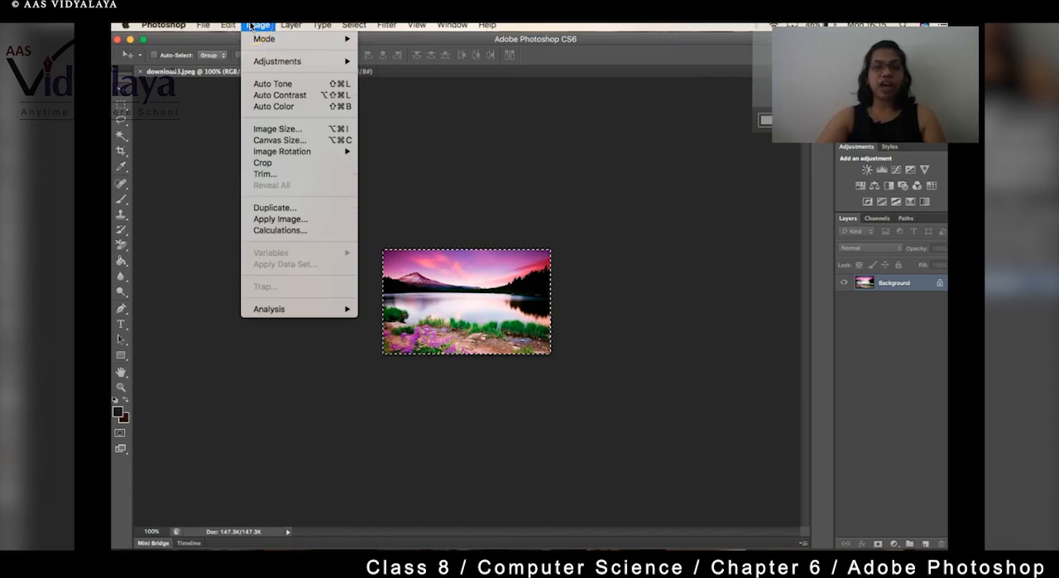
click(354, 27)
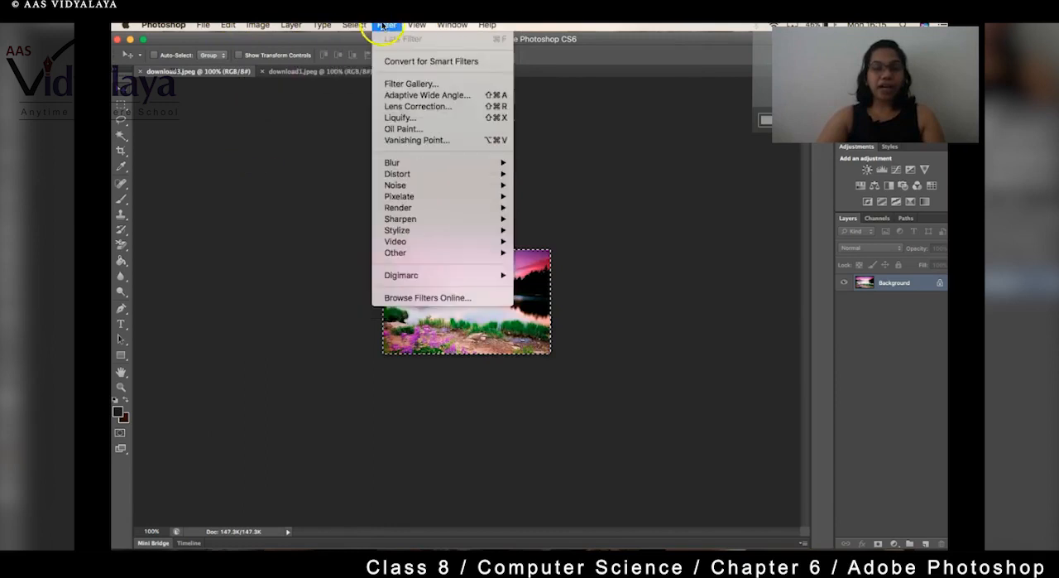
Outline the middle clump of shoreline grass with the Lasso tool and copy it to a new layer
mouse_move(412, 28)
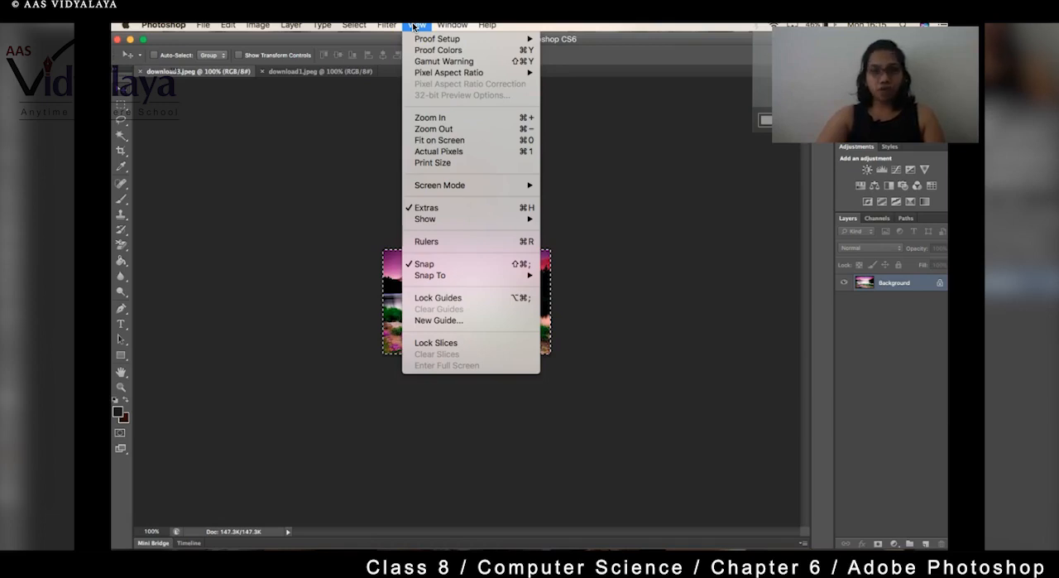
click(444, 121)
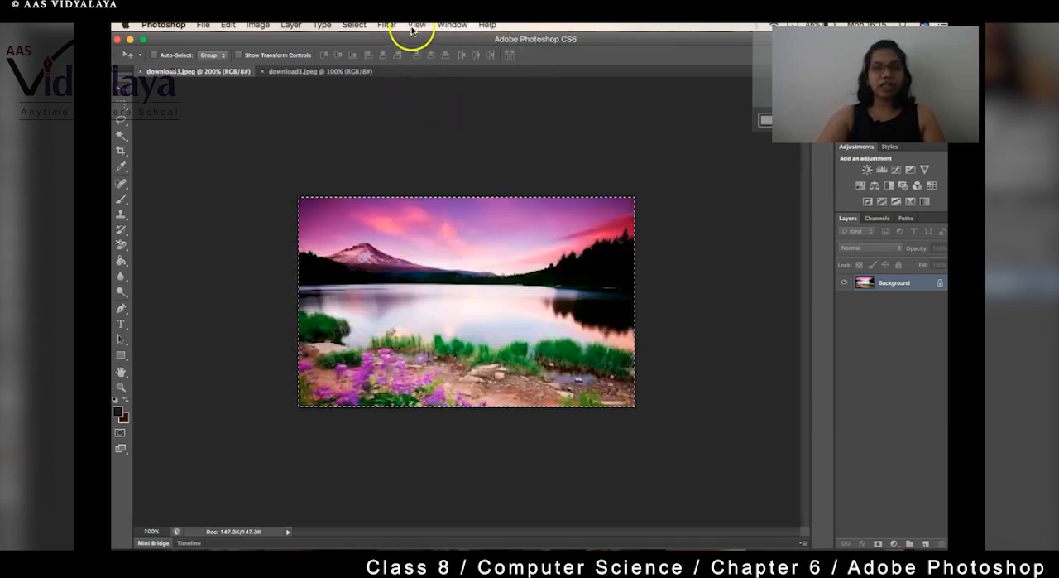
click(414, 27)
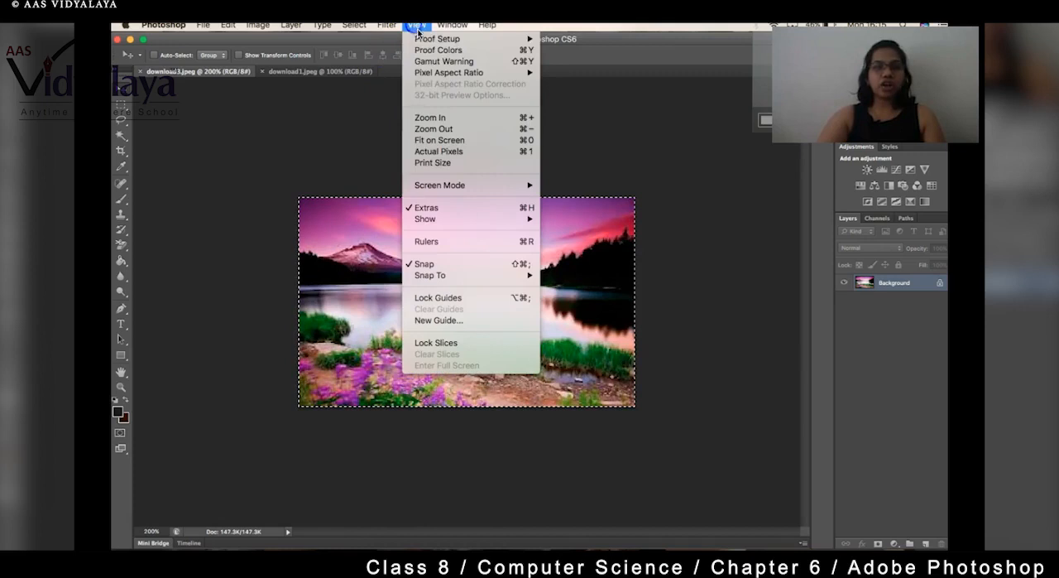
click(445, 119)
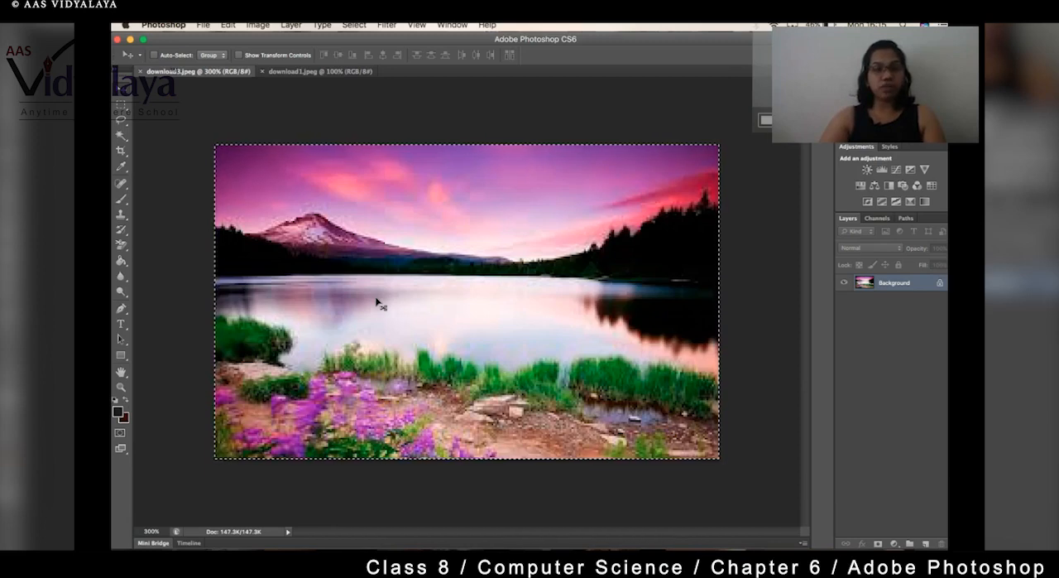
click(122, 123)
click(524, 147)
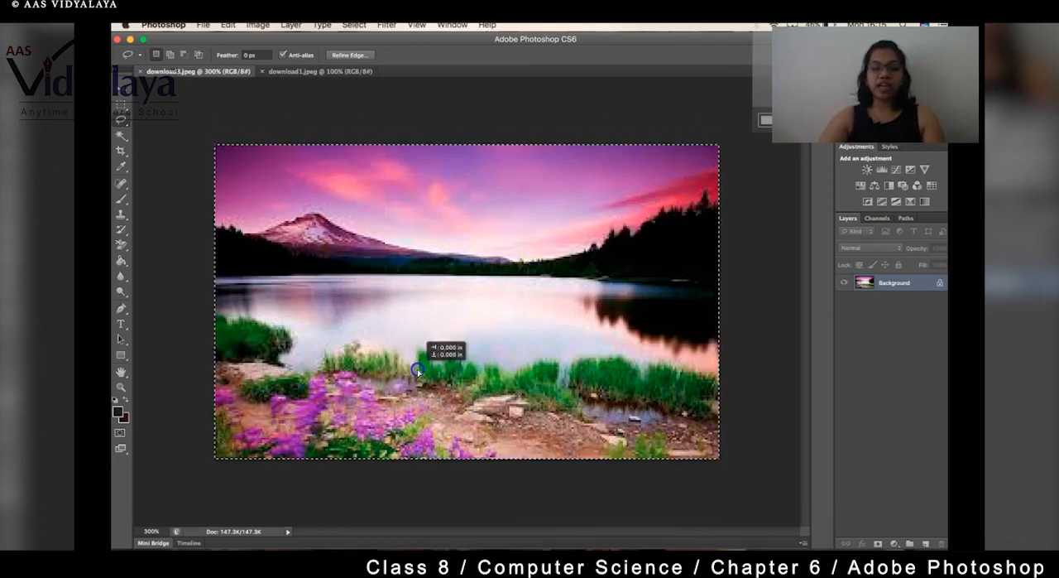
click(431, 113)
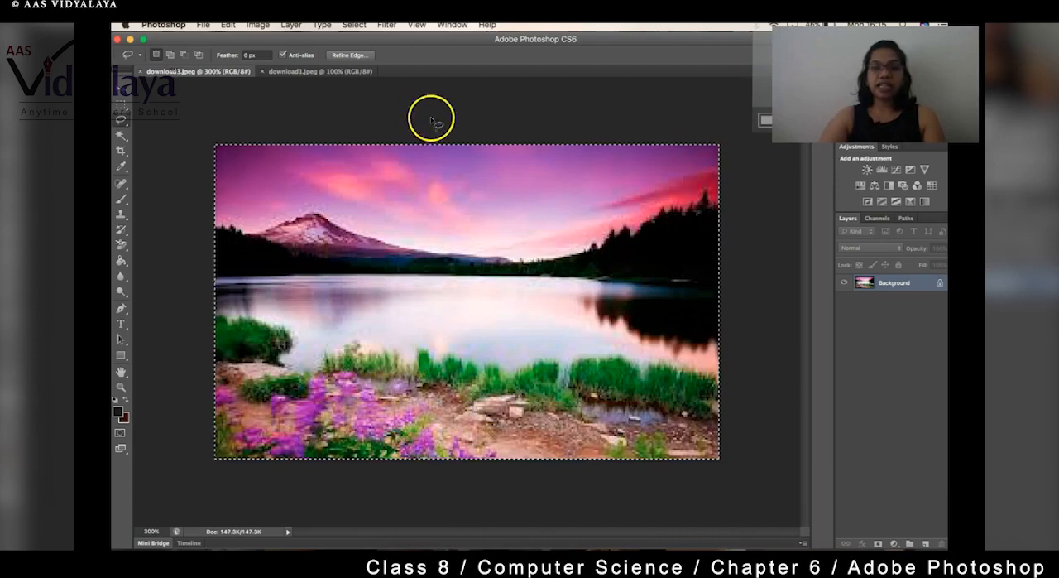
click(428, 411)
mouse_move(415, 377)
mouse_down()
mouse_move(407, 339)
mouse_move(448, 366)
mouse_move(562, 363)
mouse_move(563, 383)
mouse_move(446, 390)
mouse_move(426, 385)
mouse_move(412, 362)
mouse_up()
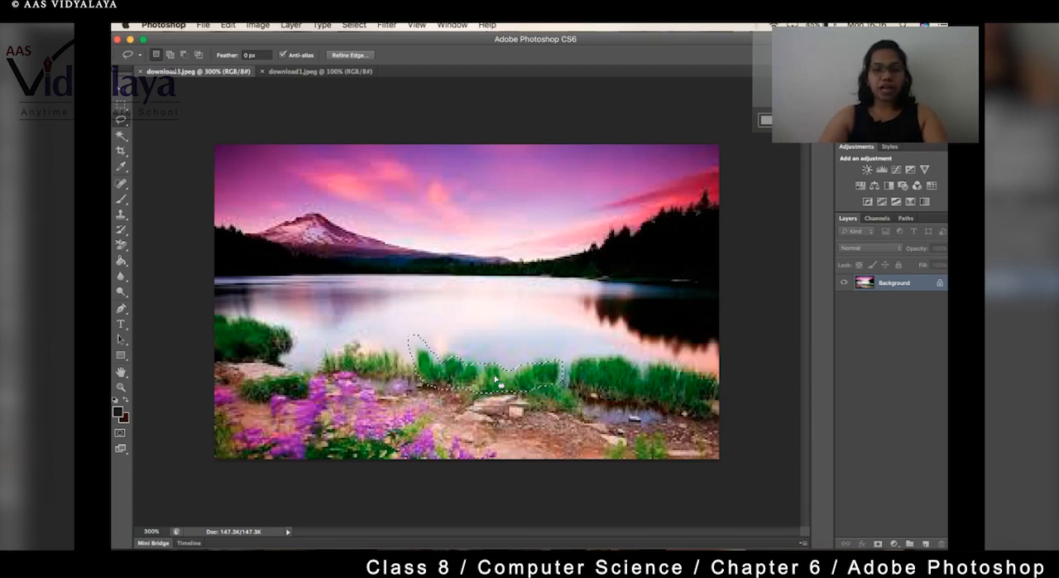
key(super+j)
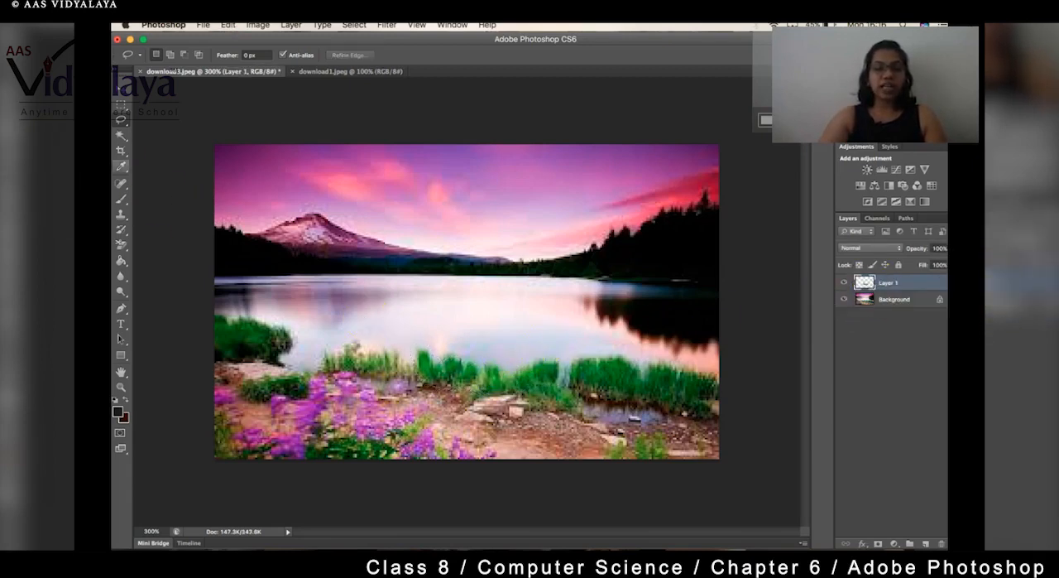
Move the copied grass left along the shore so it fills the gap beside the left bank's bushes
click(123, 95)
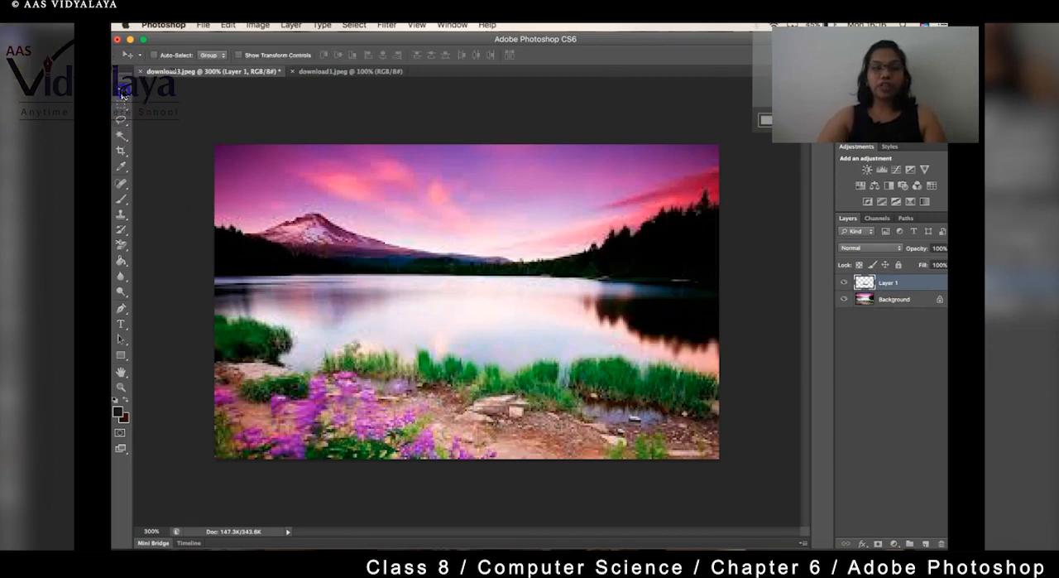
drag(473, 386, 327, 370)
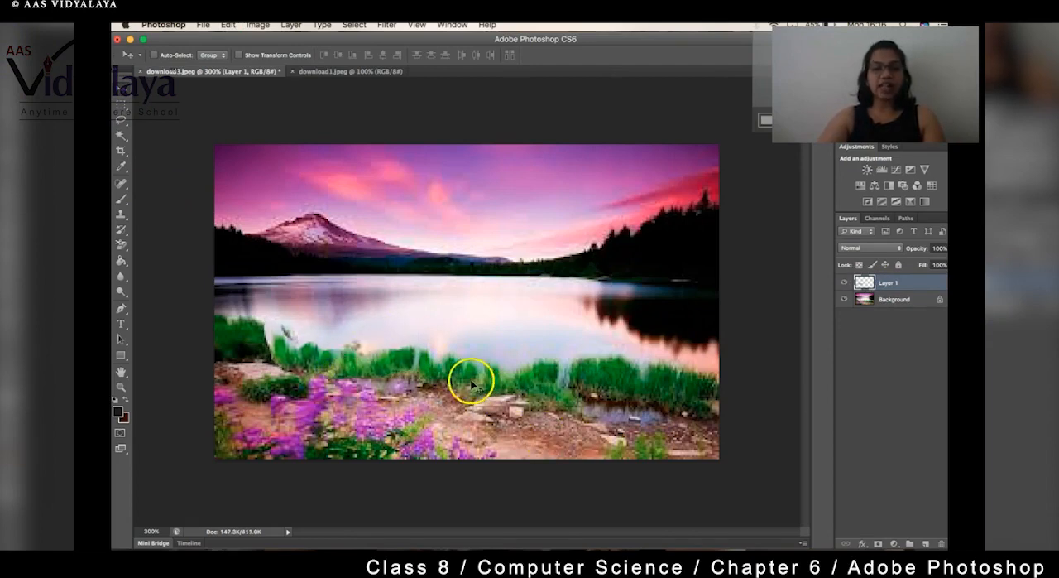
mouse_move(371, 361)
mouse_down()
mouse_move(583, 390)
mouse_move(395, 348)
mouse_move(353, 361)
mouse_up()
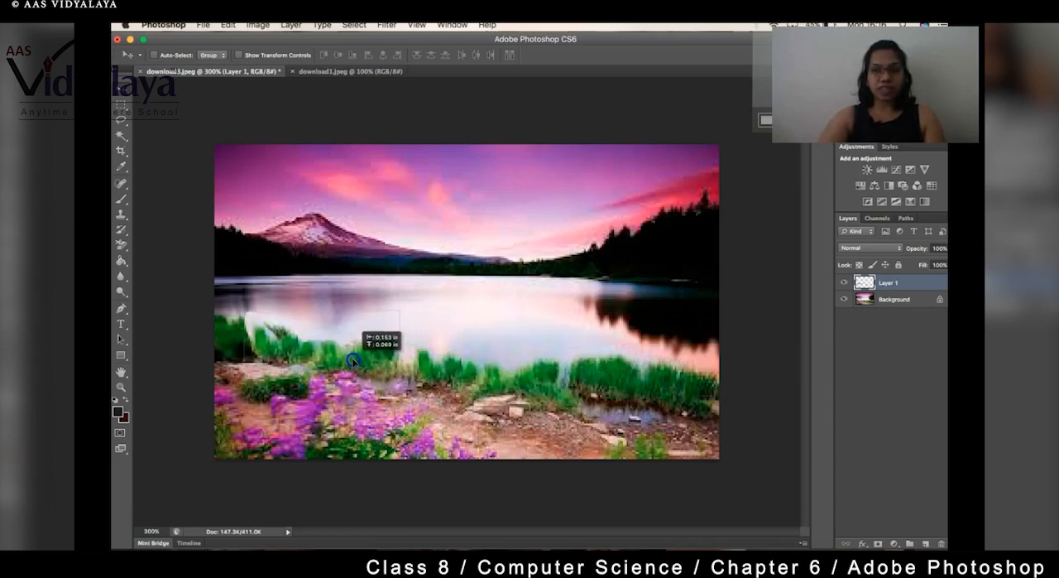
mouse_move(354, 361)
mouse_down()
mouse_move(417, 376)
mouse_move(361, 364)
mouse_up()
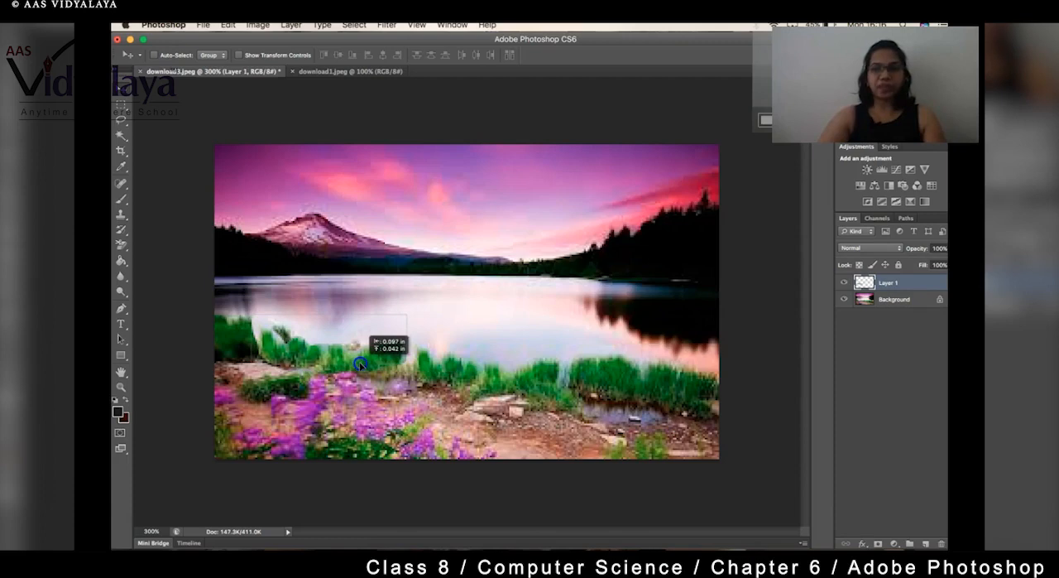
drag(360, 361, 353, 359)
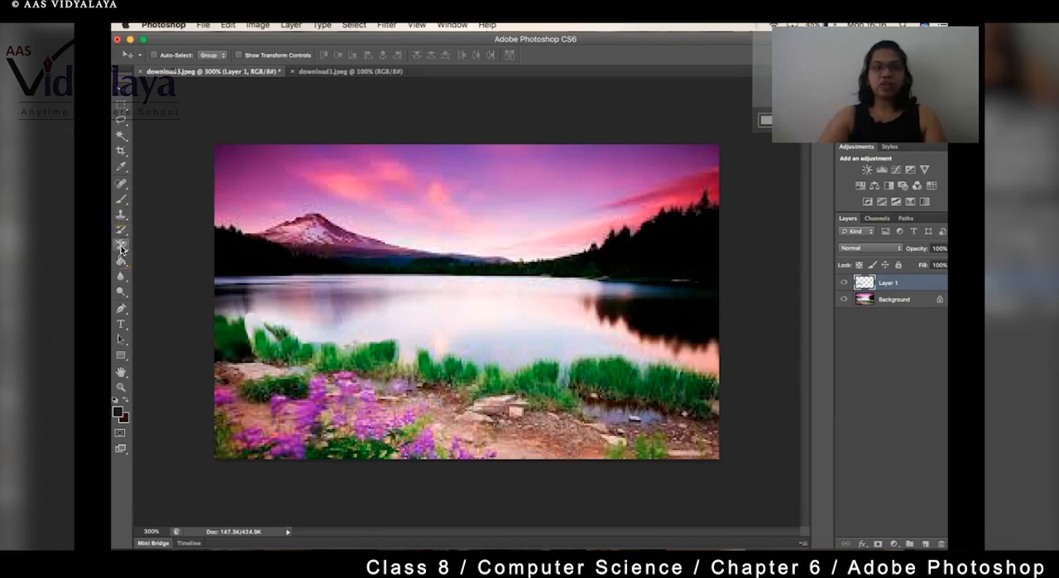
Erase the stray edges around the copied grass with the Eraser tool, reducing the brush size to 4 px for the finer spots
drag(130, 252, 160, 247)
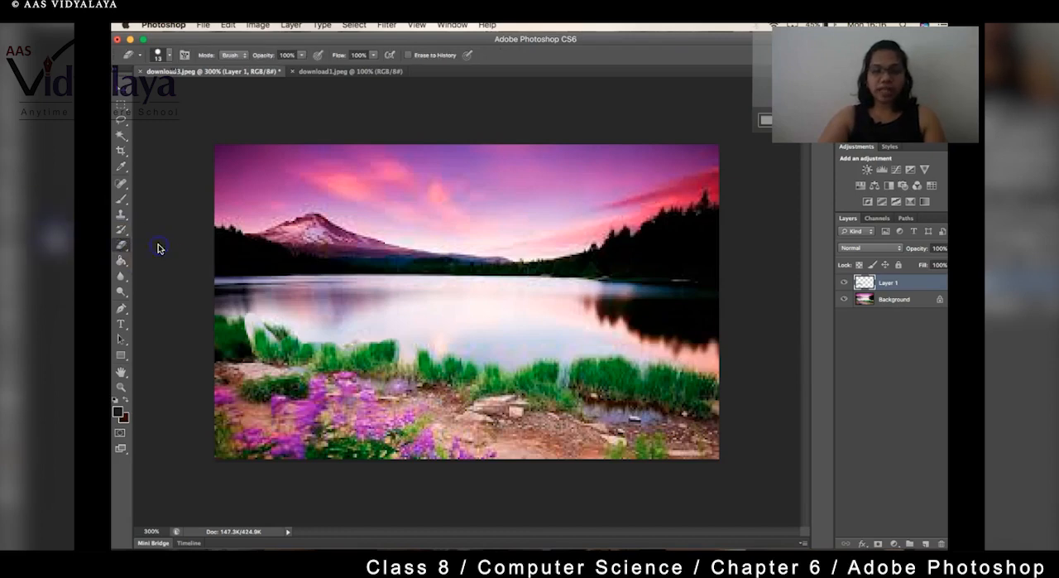
mouse_move(258, 318)
mouse_down()
mouse_move(241, 331)
mouse_move(257, 336)
mouse_move(286, 319)
mouse_up()
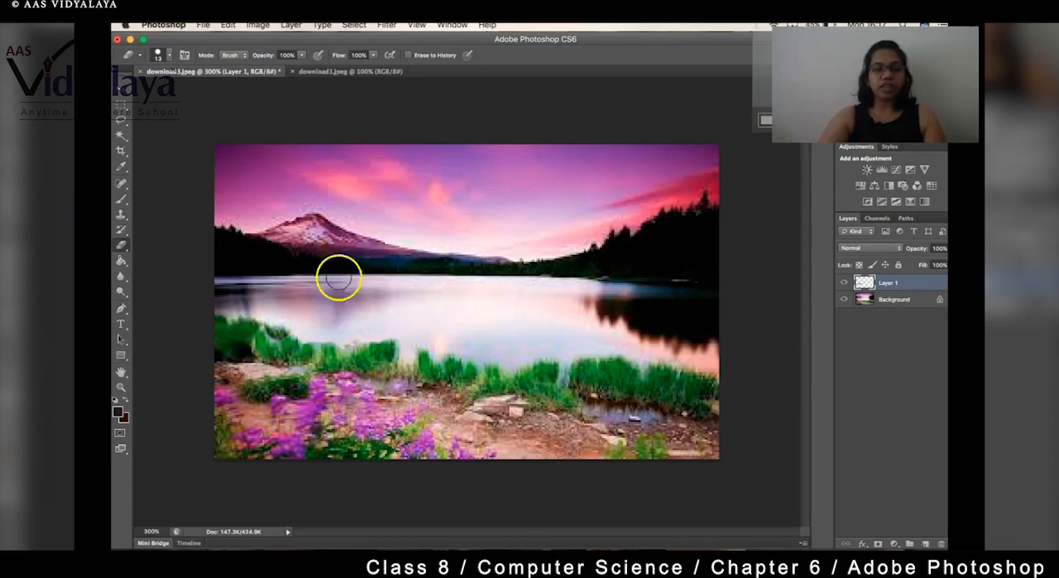
click(170, 56)
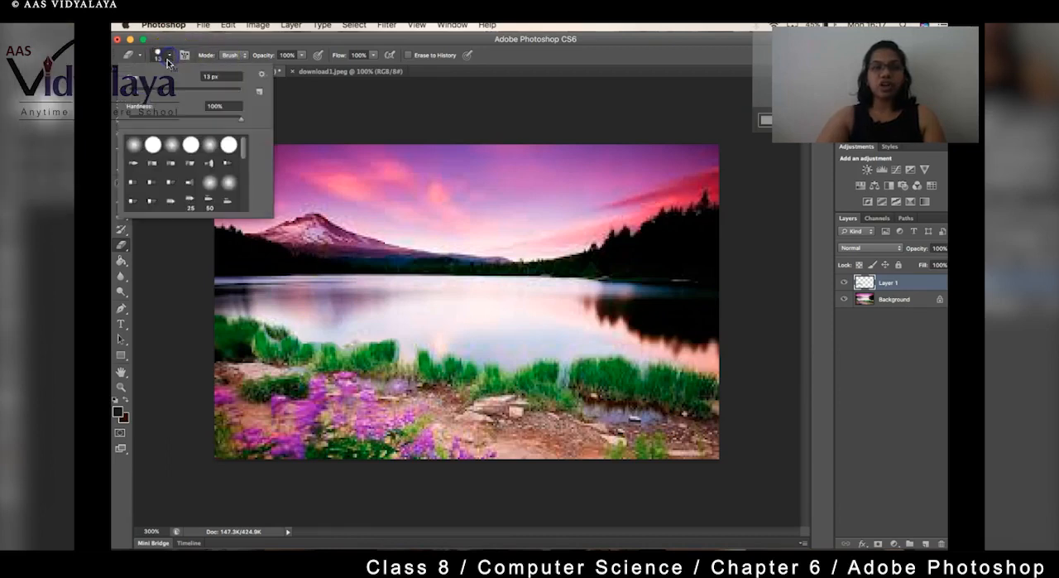
drag(243, 149, 242, 152)
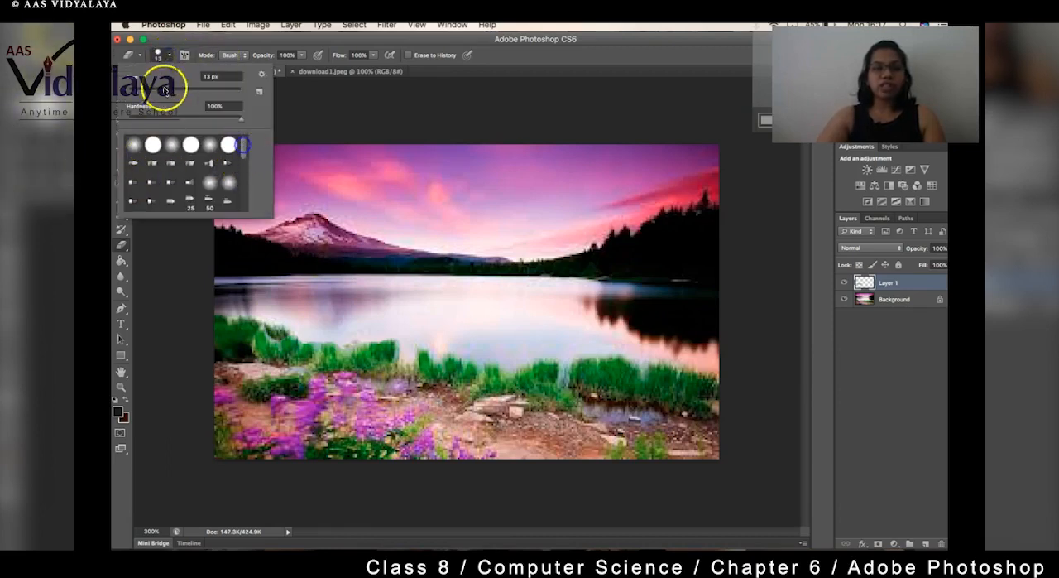
click(135, 97)
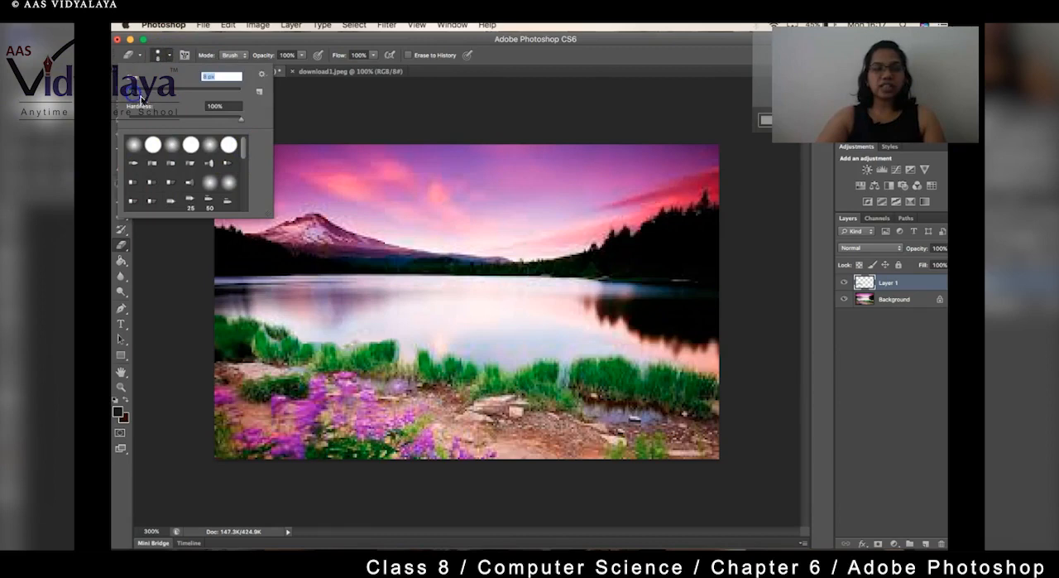
drag(135, 96, 130, 96)
click(305, 335)
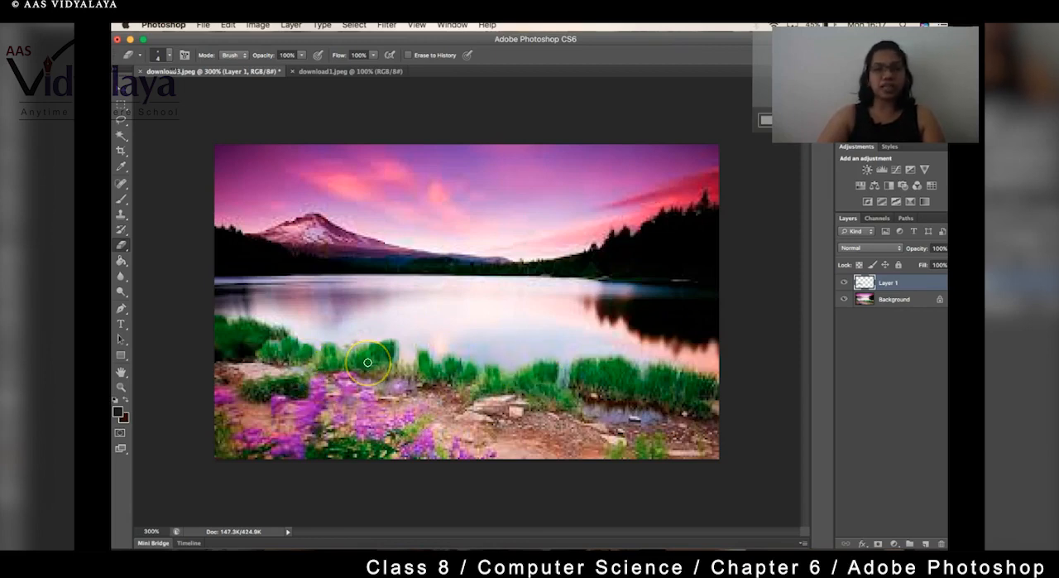
click(316, 339)
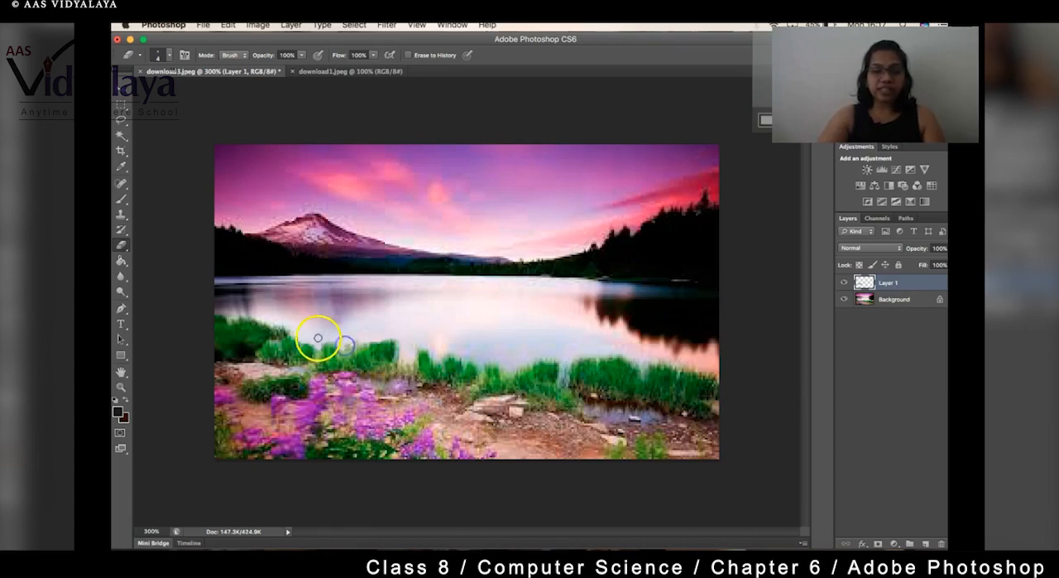
click(316, 342)
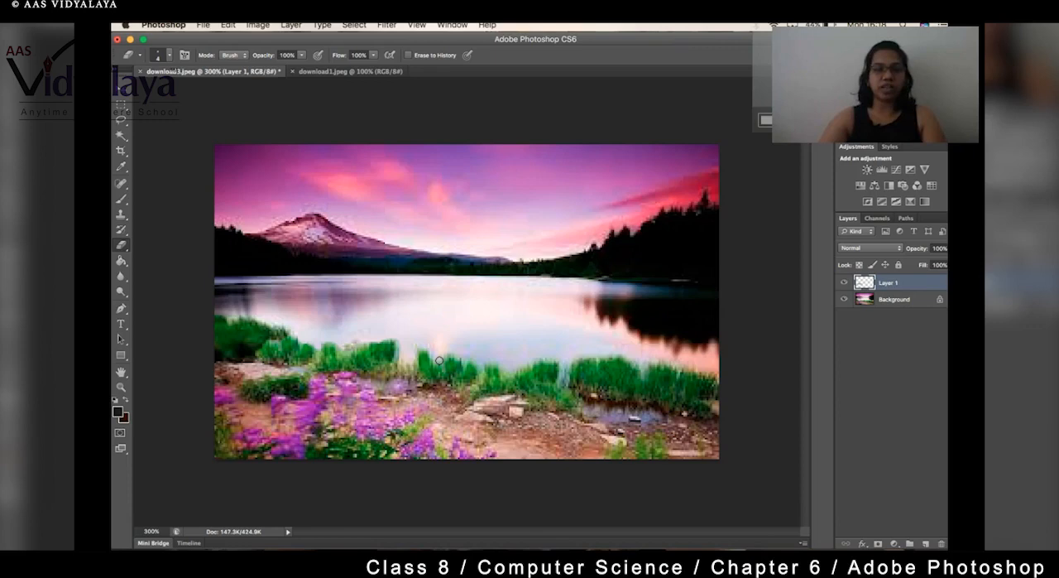
Open download4.jpeg from the Desktop folder
click(202, 27)
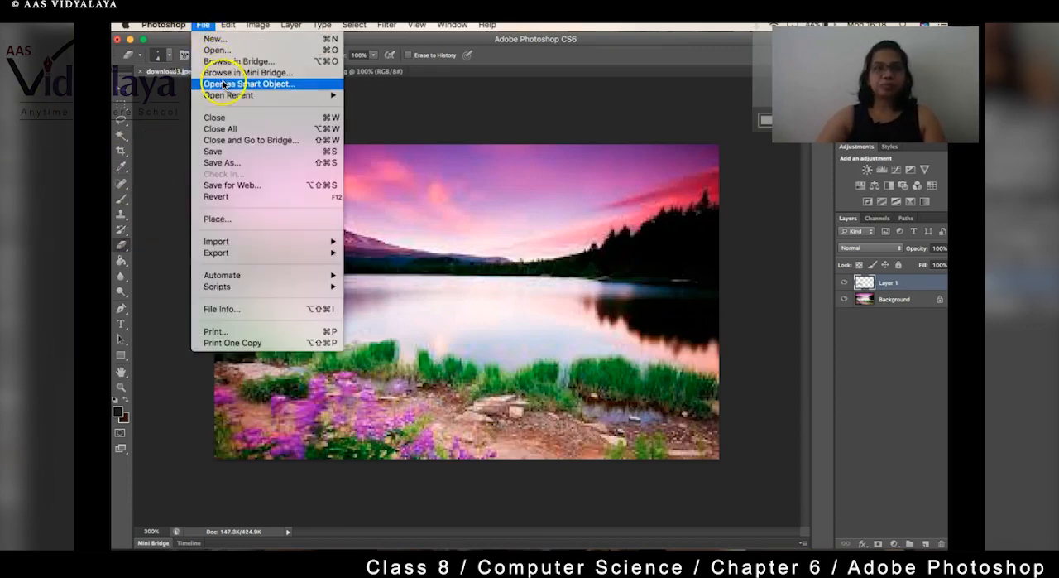
click(231, 52)
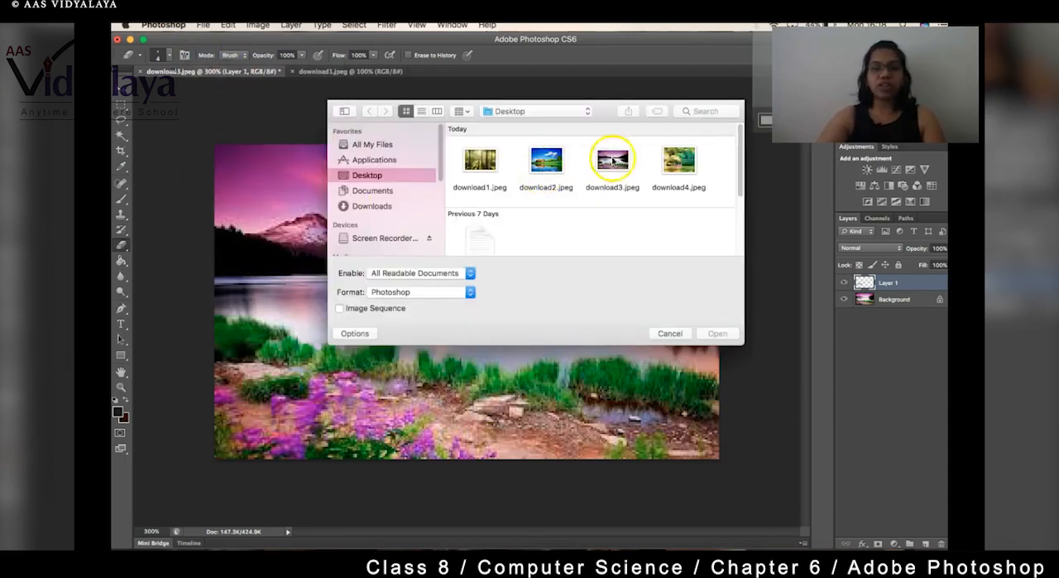
click(680, 169)
click(716, 332)
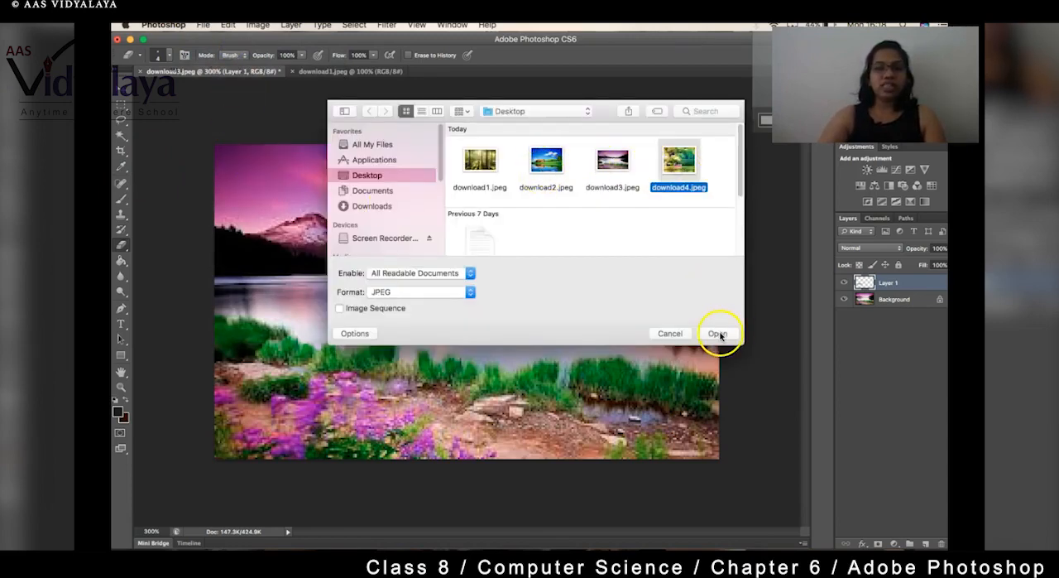
click(684, 315)
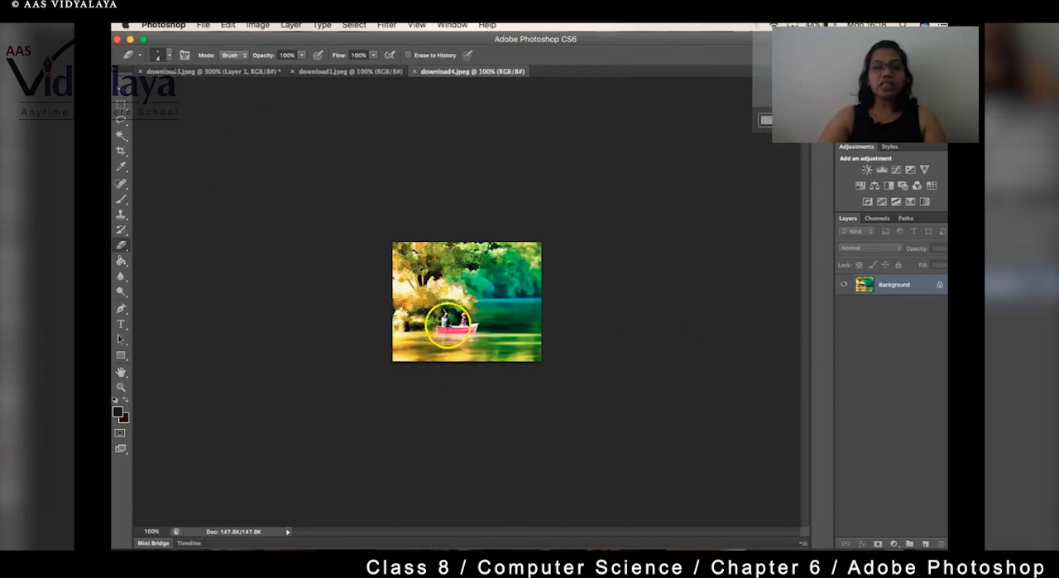
Outline the pink boat and its two passengers in download4.jpeg with the Lasso tool and copy the selection
click(415, 26)
click(439, 124)
click(417, 26)
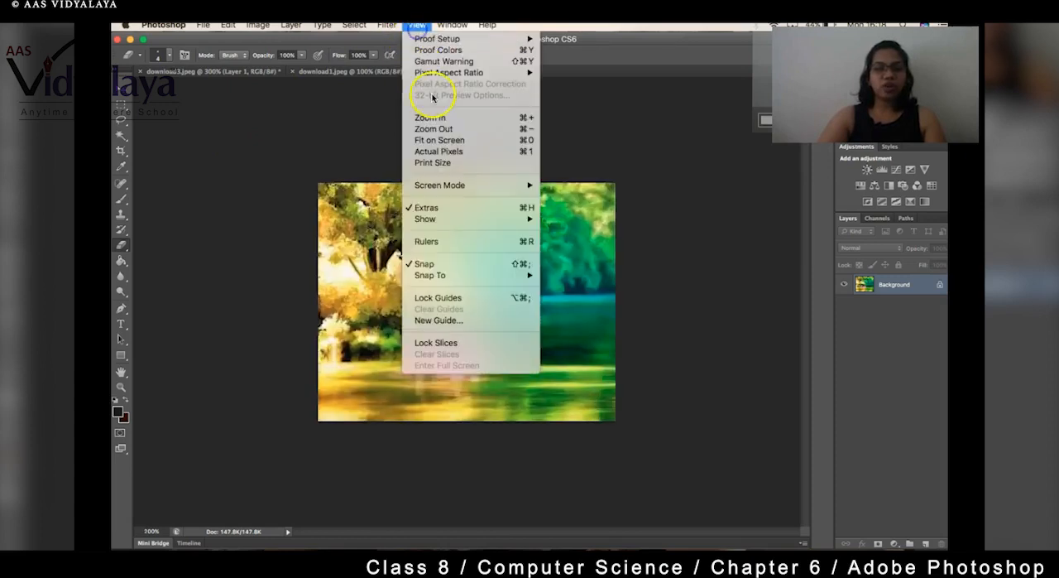
click(433, 116)
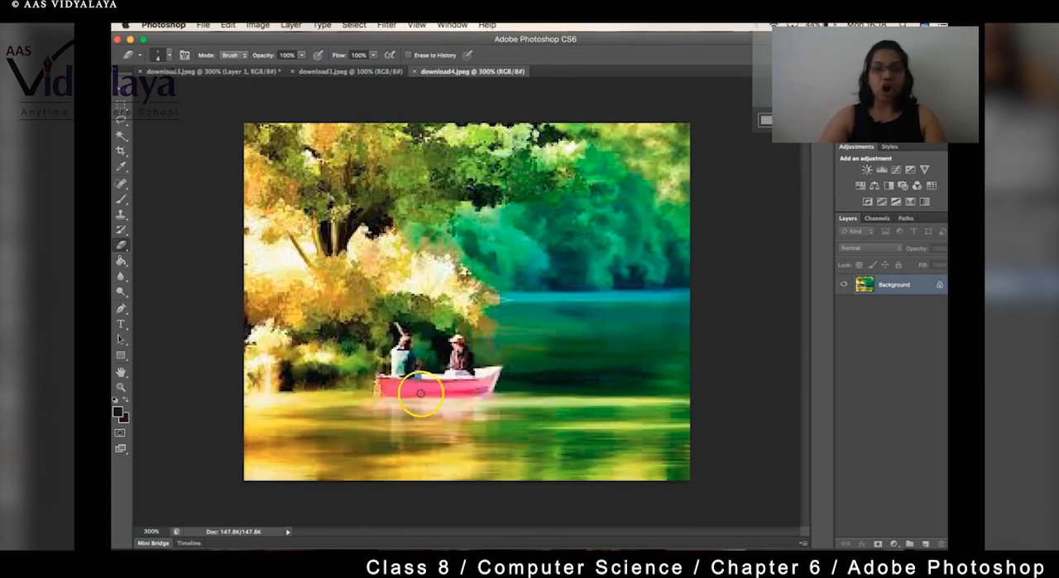
click(210, 72)
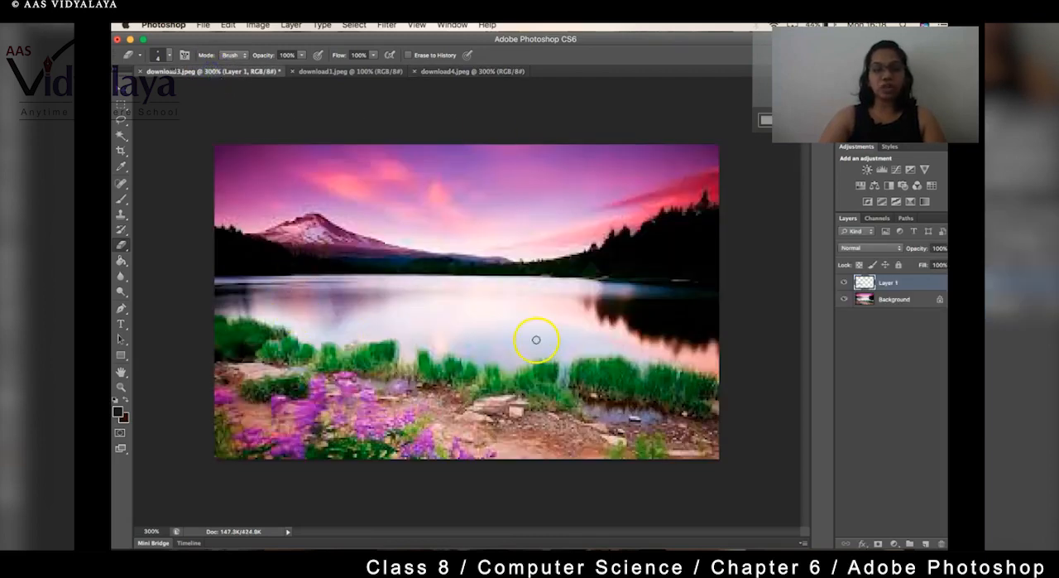
click(439, 72)
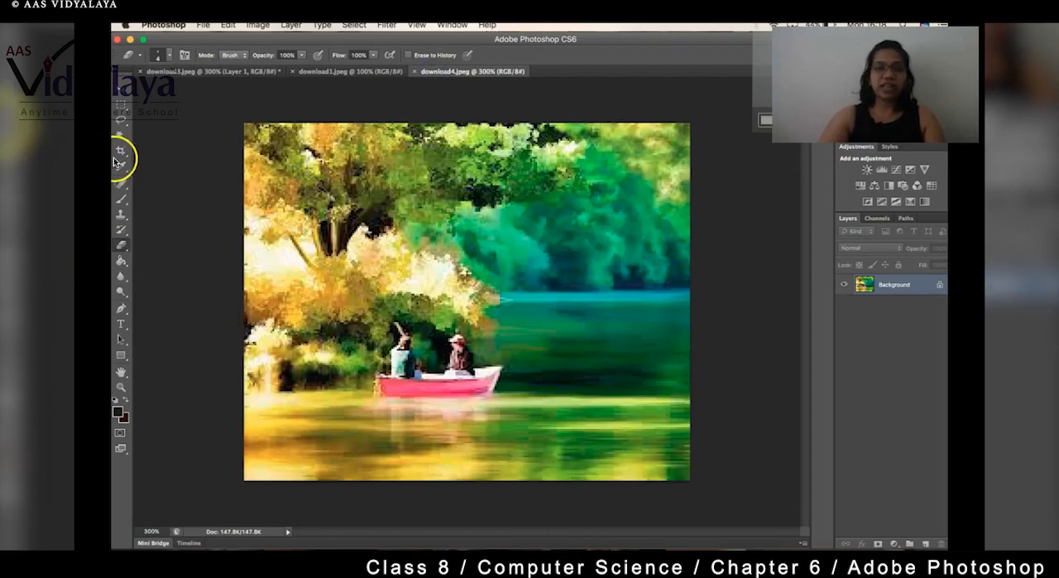
click(121, 124)
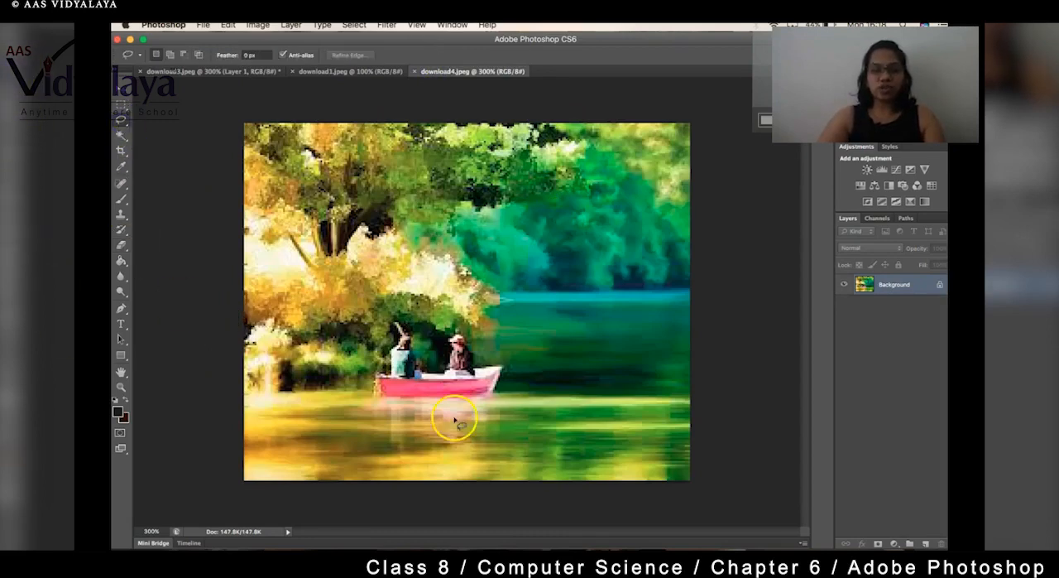
drag(394, 373, 391, 368)
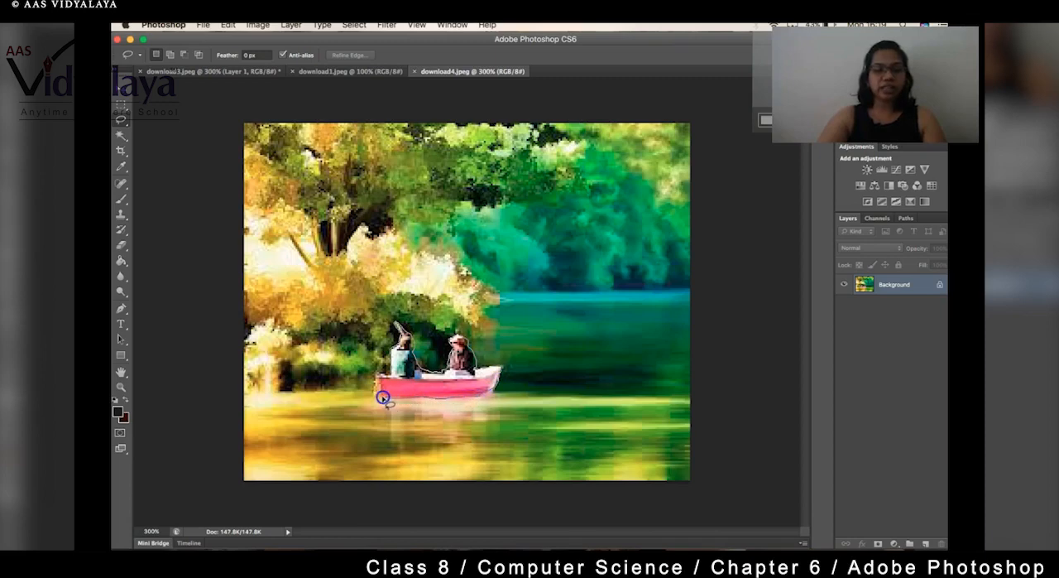
drag(377, 396, 377, 387)
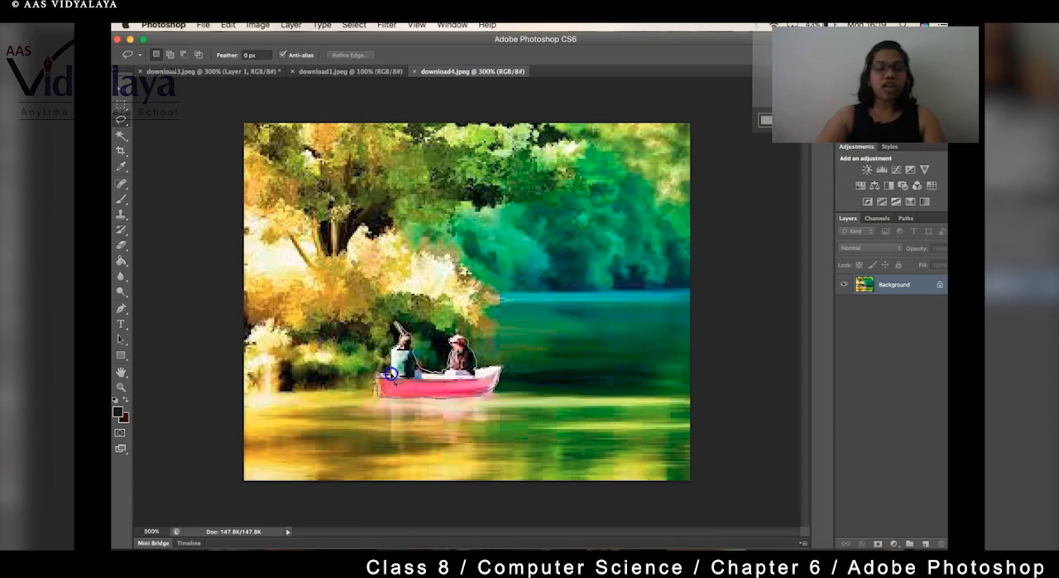
mouse_move(390, 374)
mouse_down()
mouse_move(399, 327)
mouse_move(453, 335)
mouse_move(500, 371)
mouse_up()
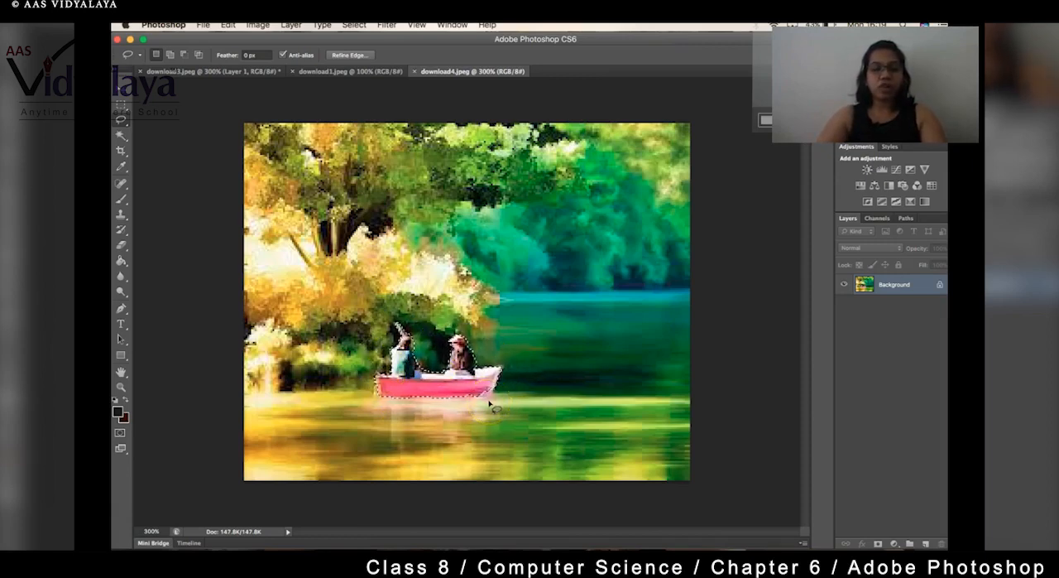
Paste the copied boat into download3.jpeg and move it slightly up and right toward the far shore of the lake
click(230, 73)
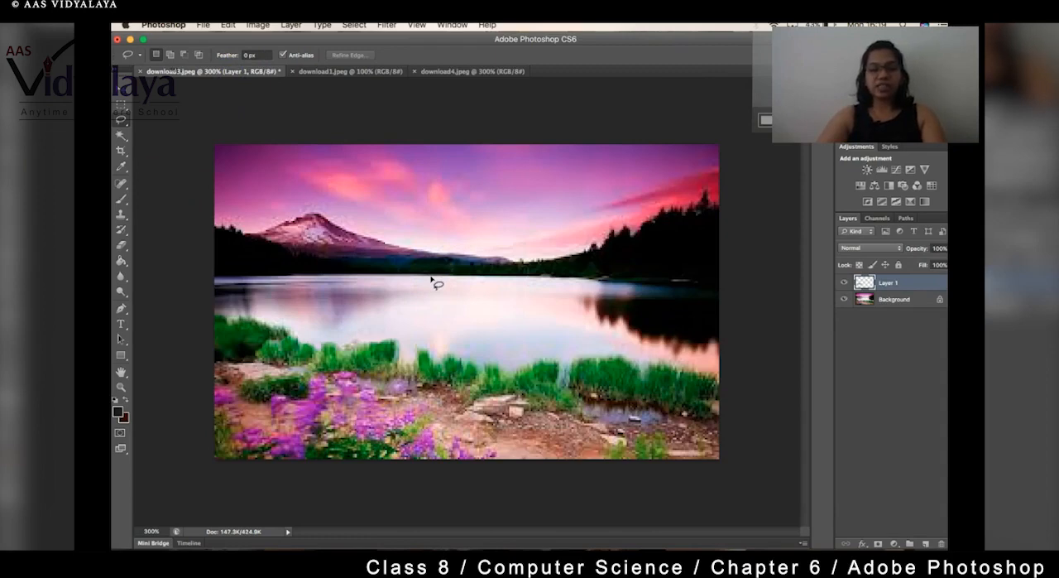
key(ctrl+v)
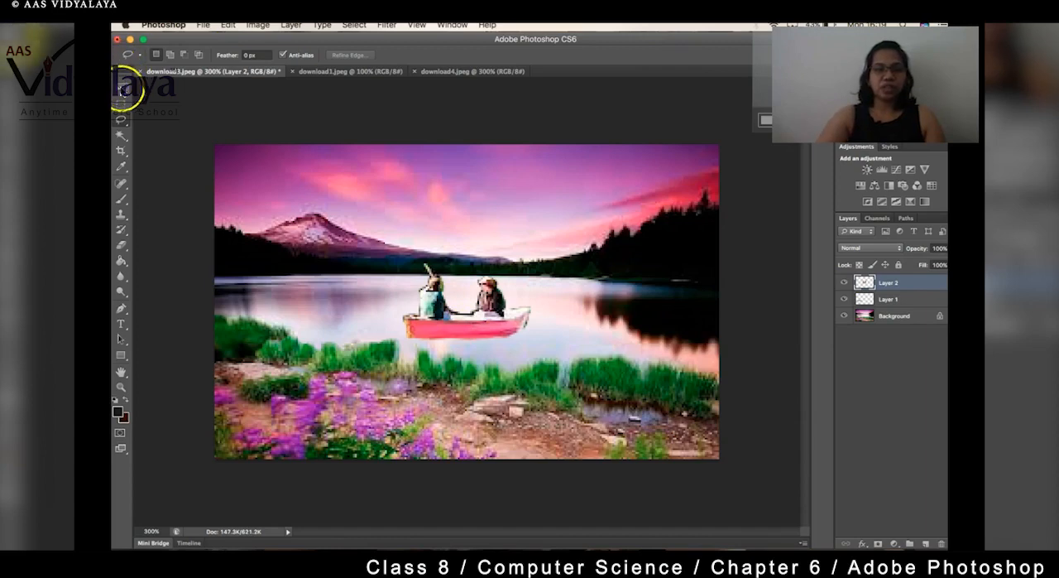
click(122, 89)
drag(457, 323, 480, 296)
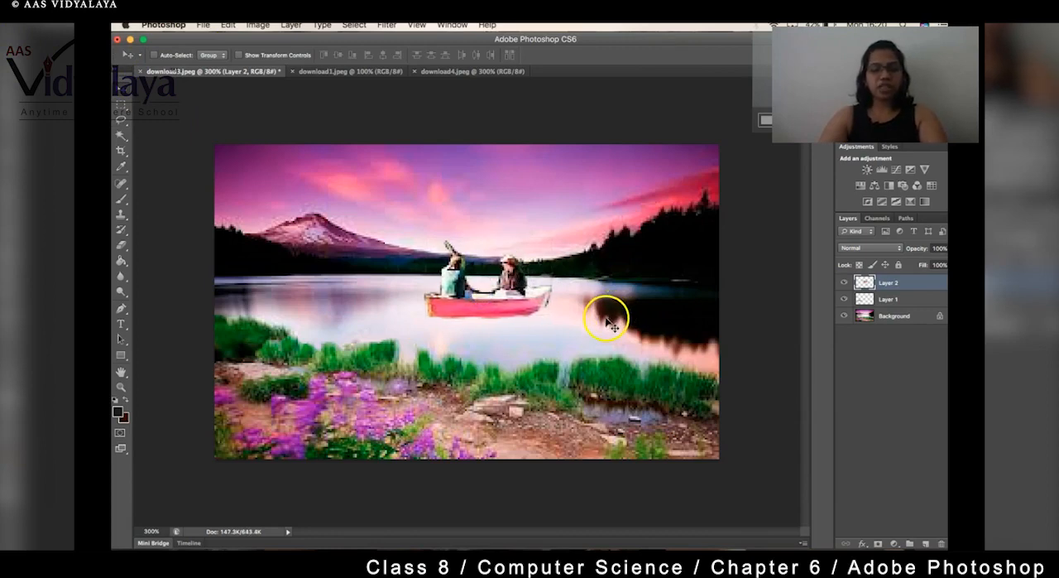
Scale the pasted boat to 70.83% width and 62.22% height with Free Transform
key(ctrl+t)
drag(552, 319, 525, 314)
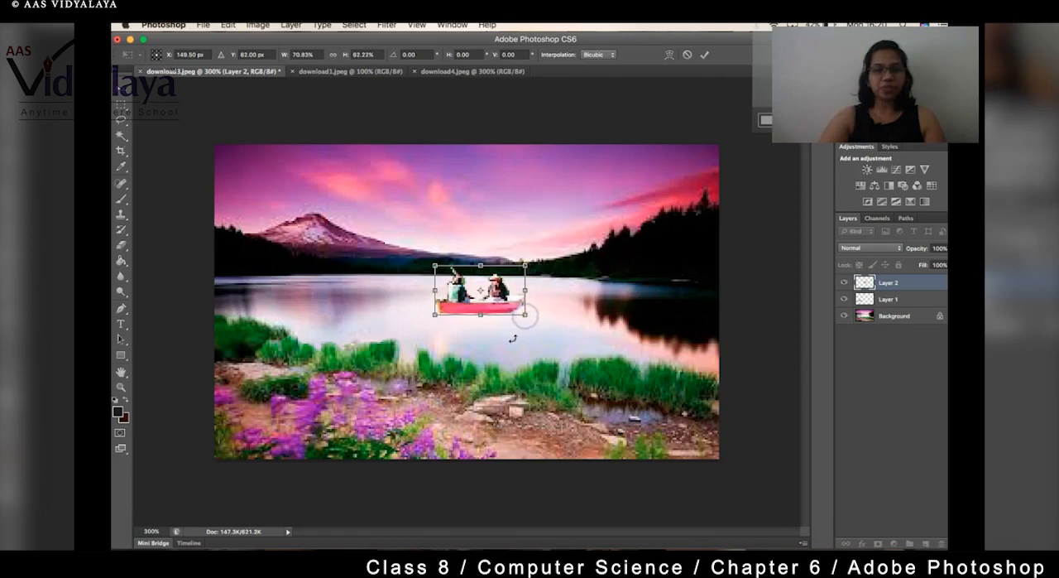
key(Return)
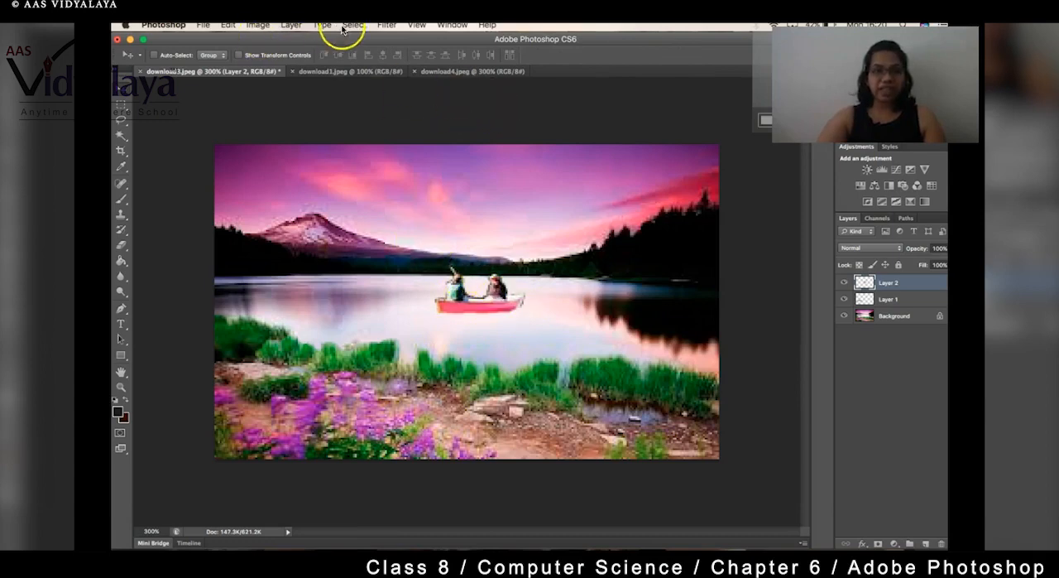
Examine how the boat blends into the lake scene at 100% and 300% magnification
click(424, 25)
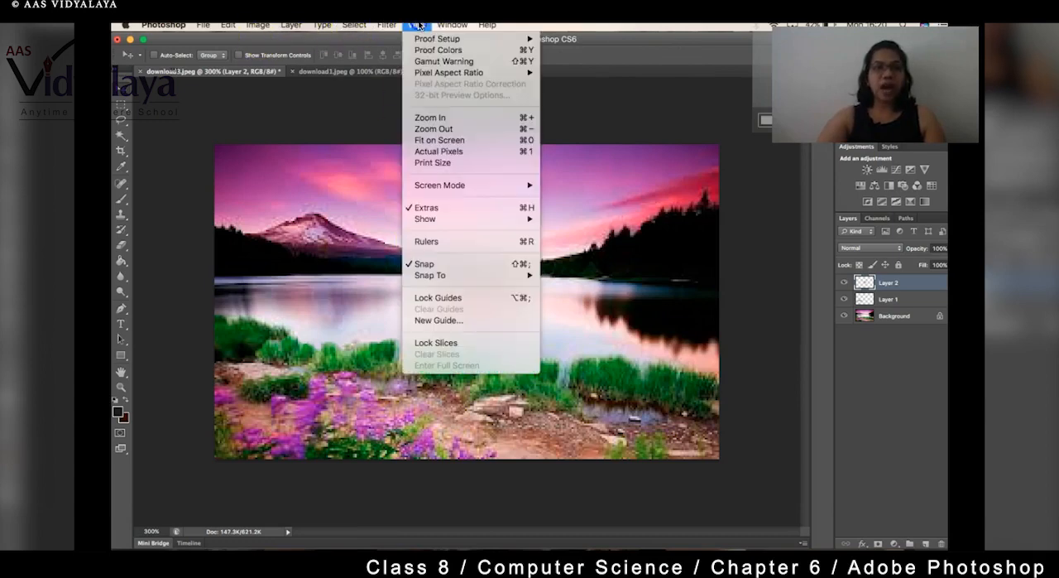
click(454, 133)
click(416, 24)
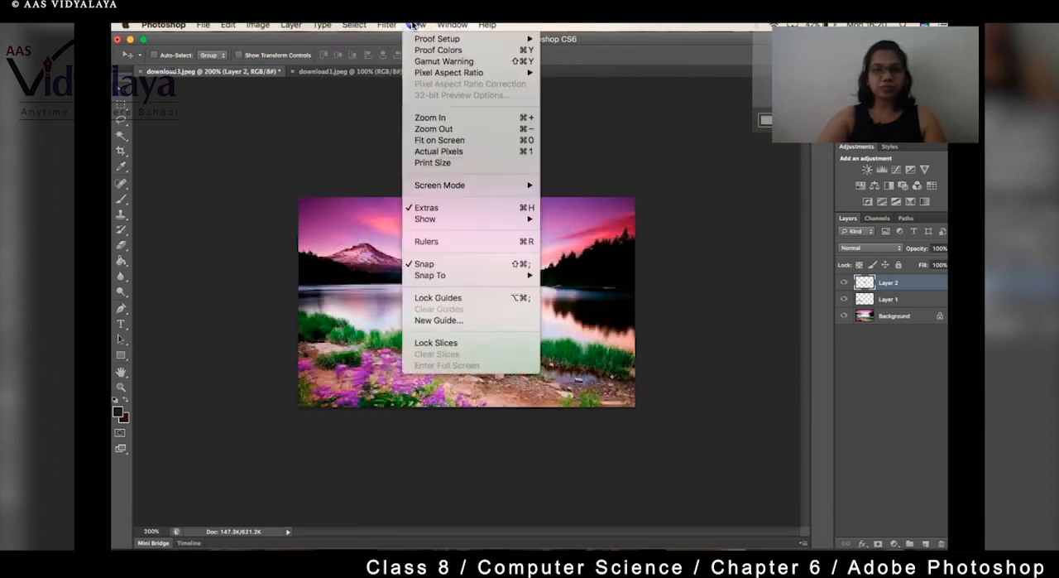
click(439, 132)
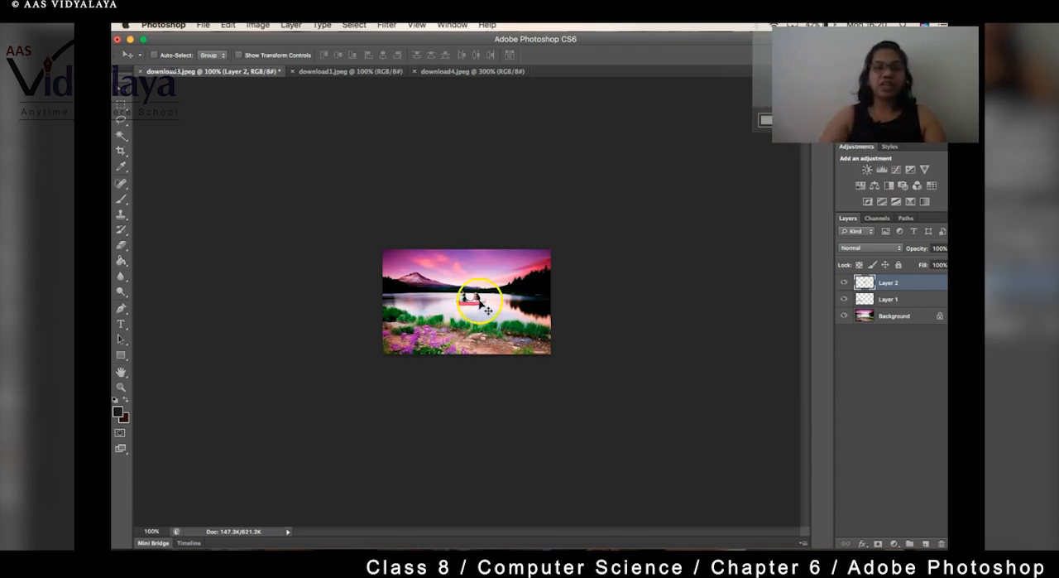
click(418, 25)
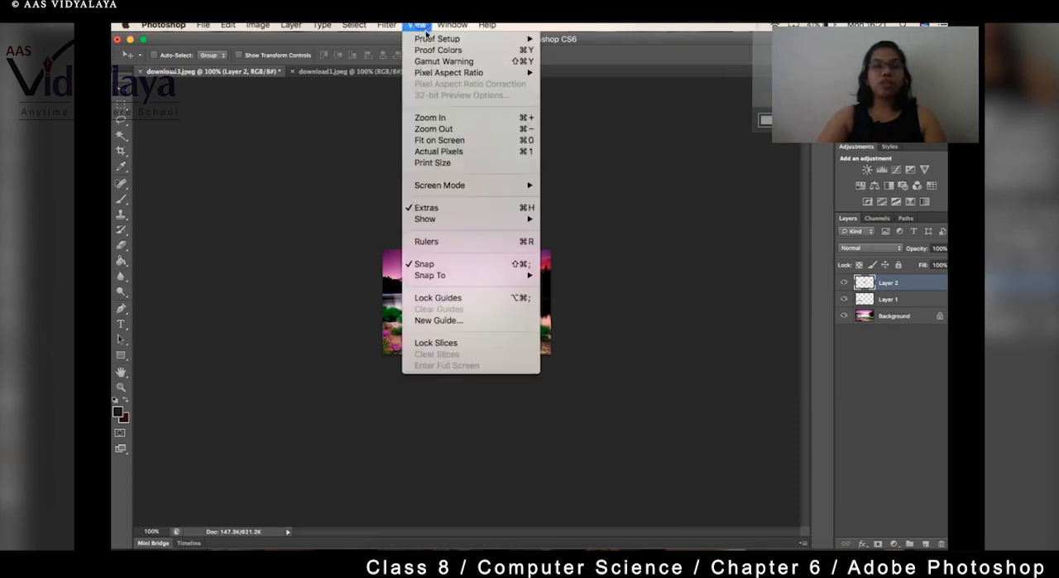
click(475, 129)
click(418, 26)
click(455, 117)
click(418, 26)
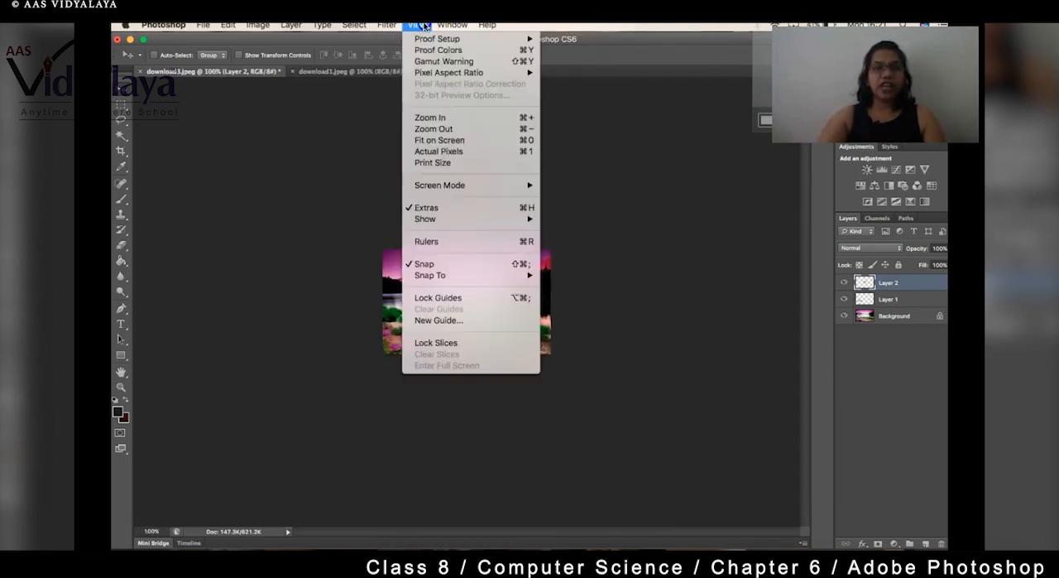
click(468, 117)
click(408, 25)
click(442, 115)
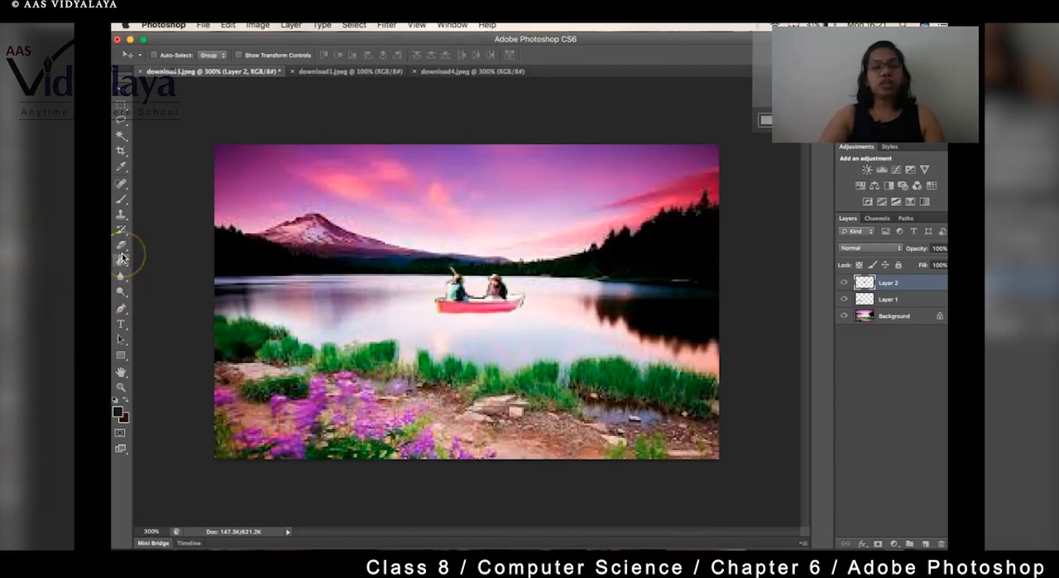
Select the empty area around the boat on Layer 2 with the Magic Wand tool
click(120, 137)
click(343, 184)
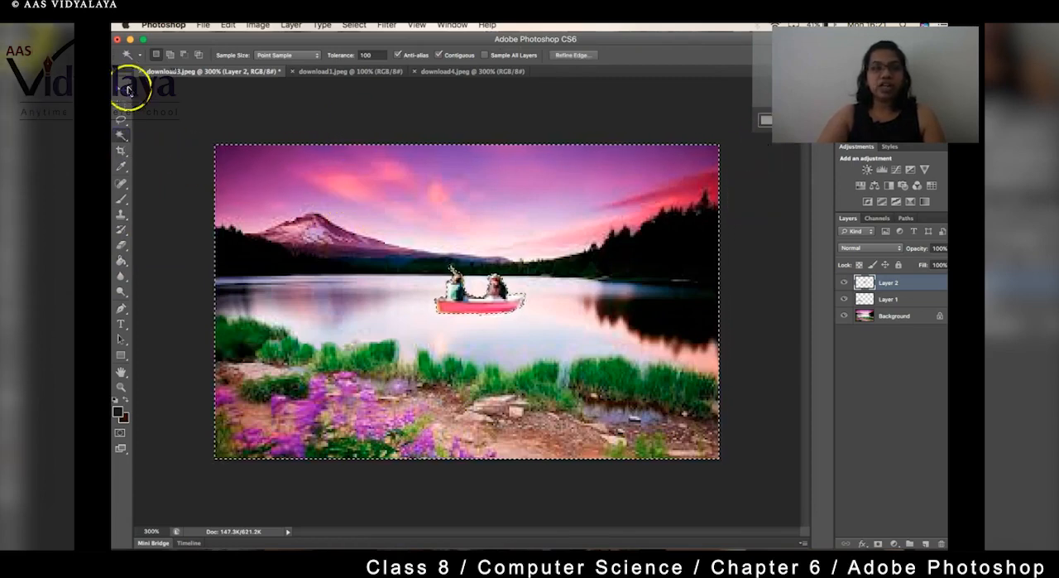
click(122, 140)
click(149, 115)
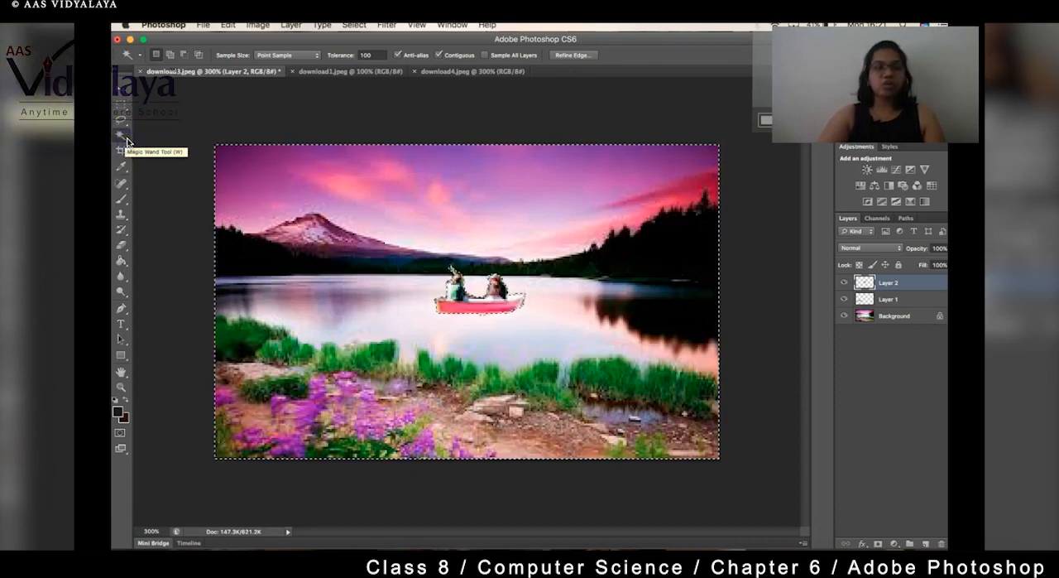
Try brushing selections across the sky with the Quick Selection tool, clearing each selection
click(126, 140)
click(156, 135)
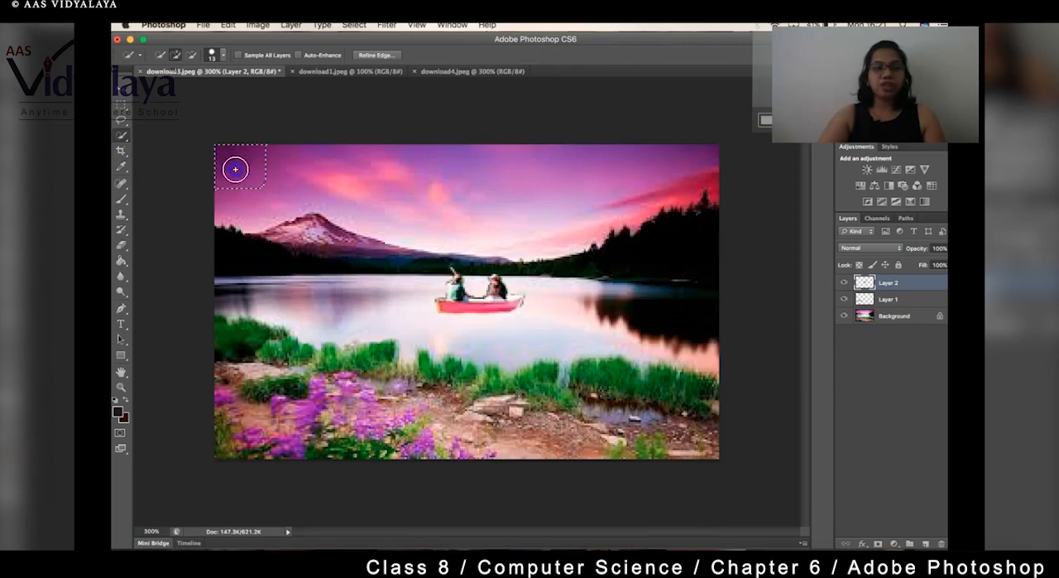
drag(266, 178, 314, 183)
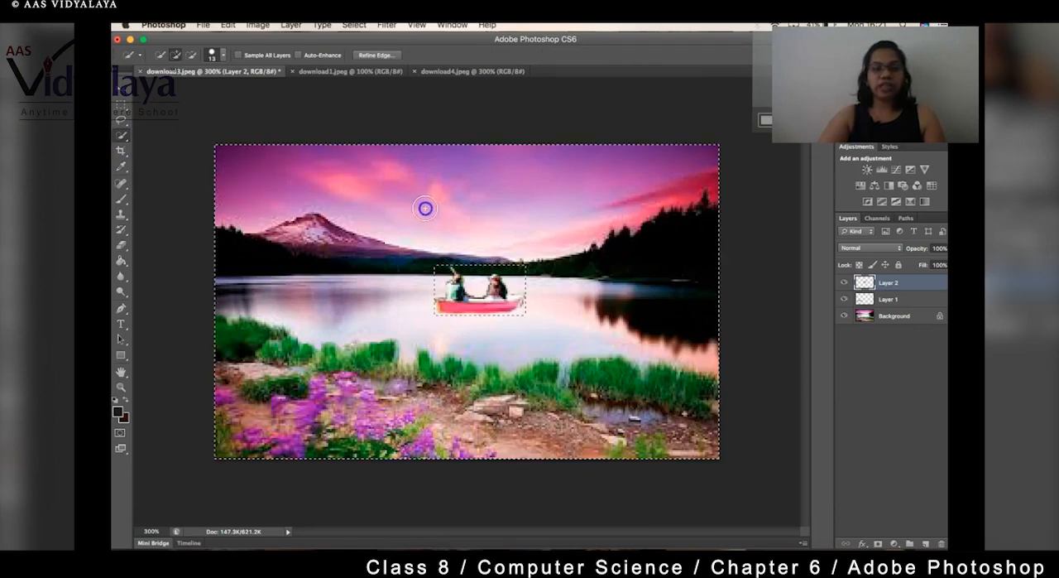
key(super+d)
drag(295, 162, 348, 166)
key(super+d)
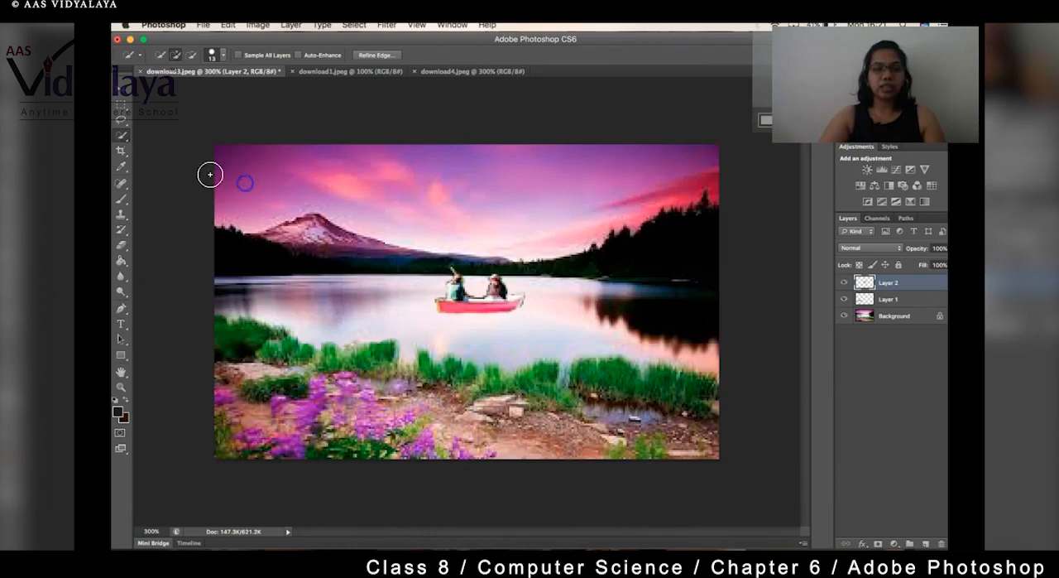
Set the Quick Selection brush size to 5 px and lower its hardness
click(218, 54)
click(163, 92)
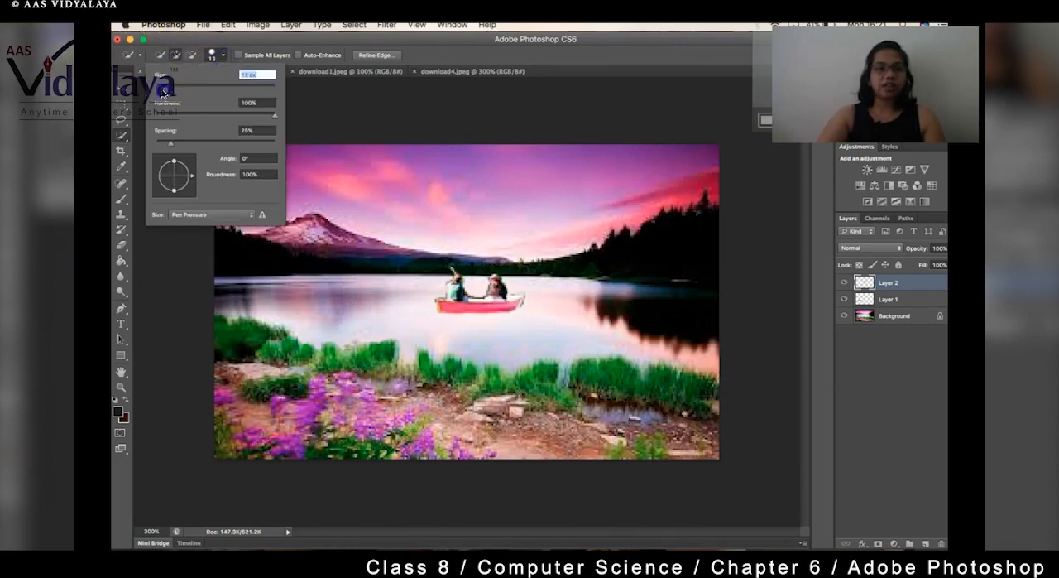
drag(159, 93, 157, 94)
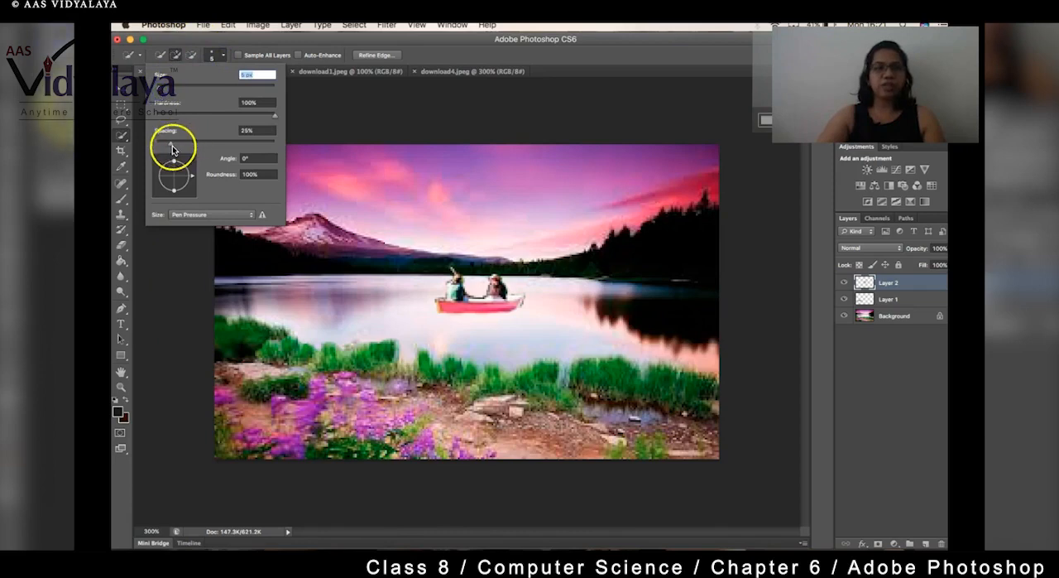
drag(274, 121, 242, 121)
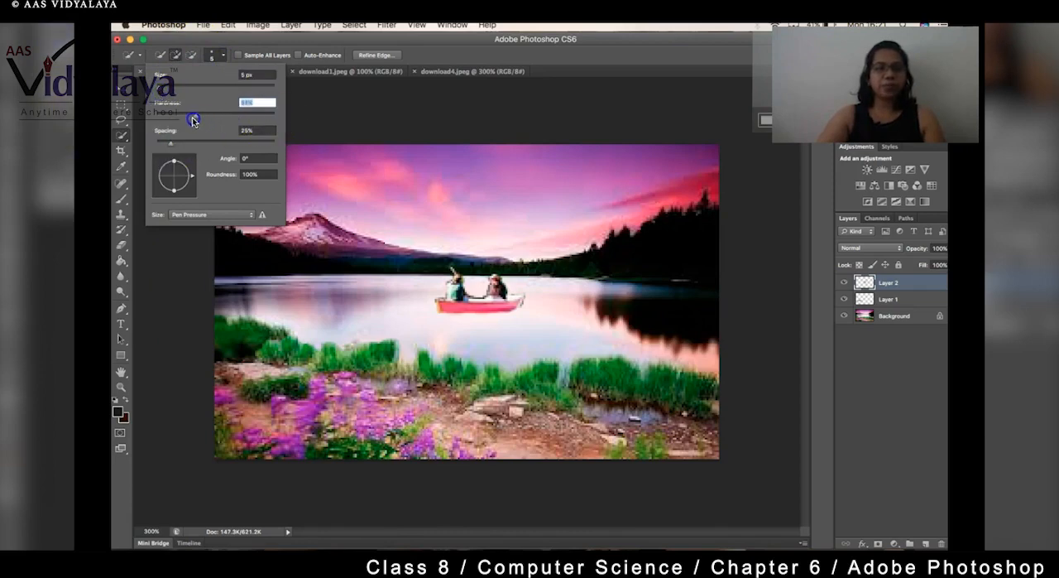
click(298, 129)
Try the smaller Quick Selection brush on the sky, water and purple flowers, and clear the selection
click(238, 172)
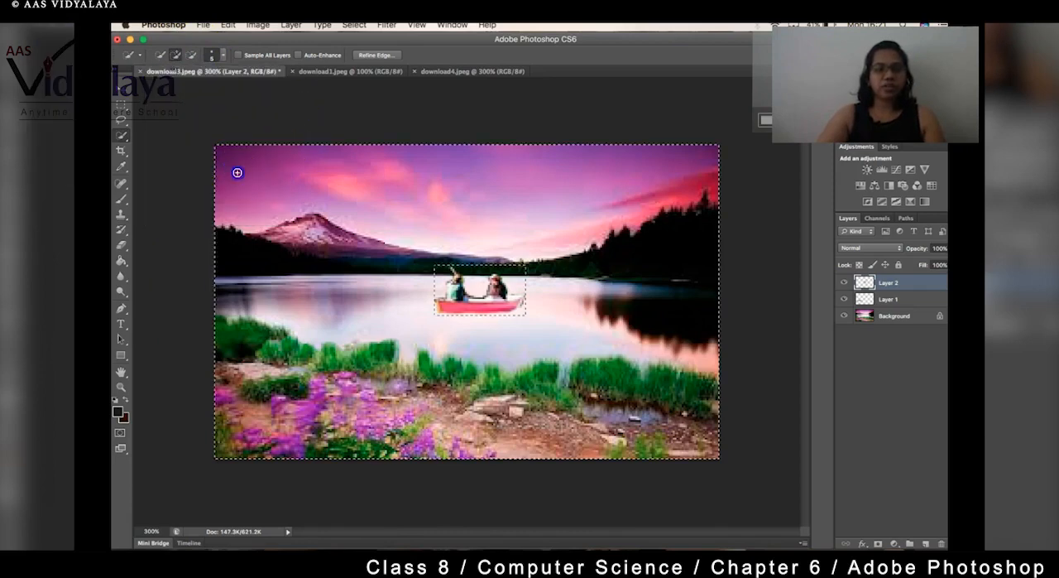
click(330, 298)
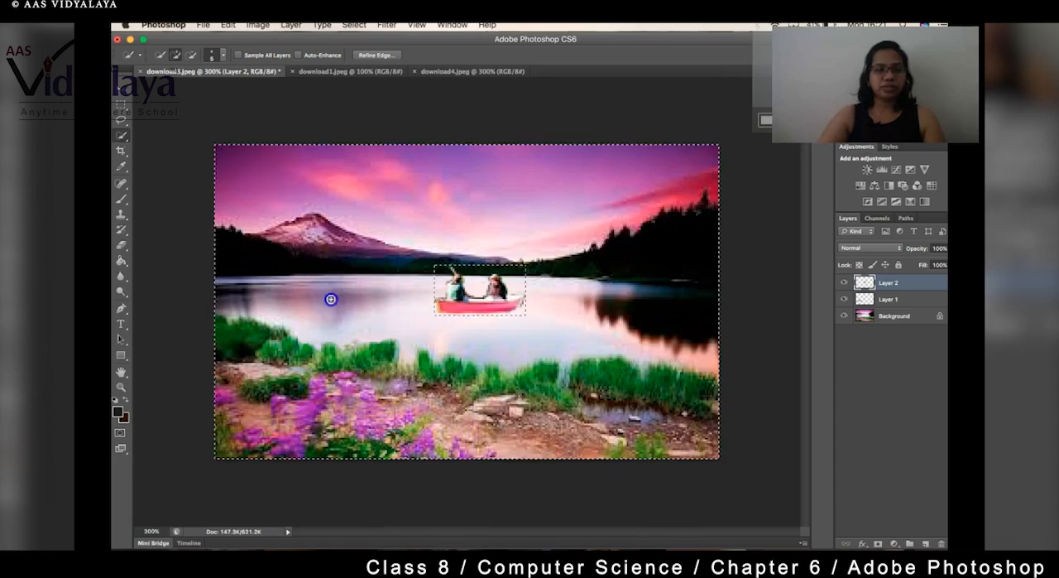
click(307, 404)
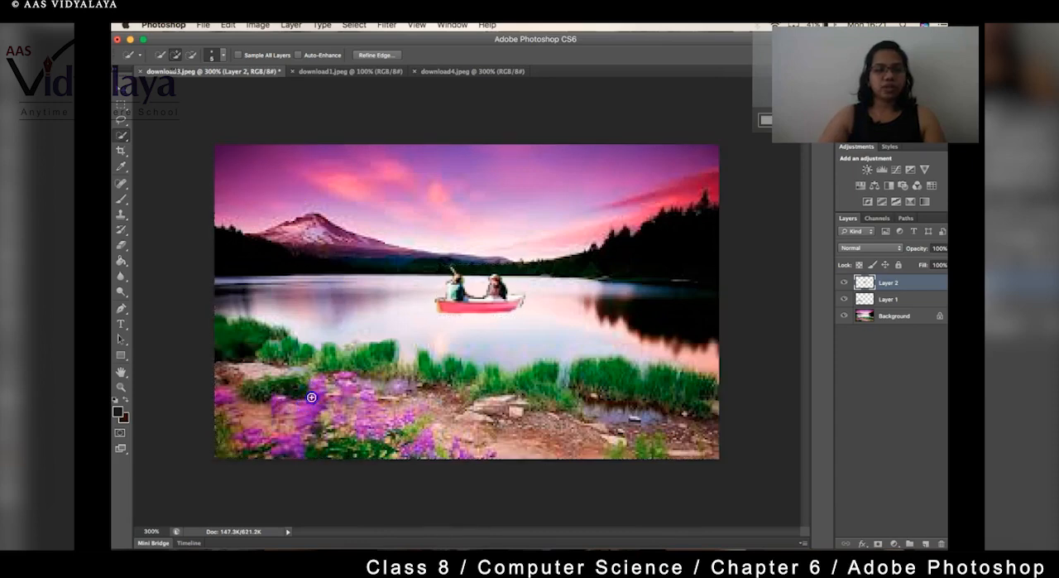
click(313, 379)
click(267, 163)
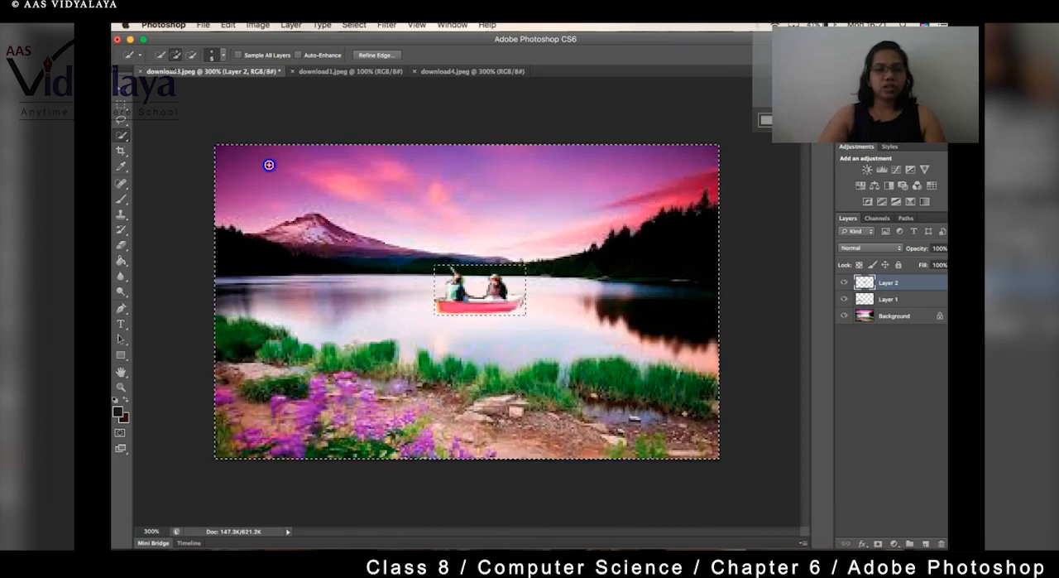
Try selecting the upper sky on the Background layer with the Magic Wand tool, and clear the selection
click(121, 141)
click(166, 145)
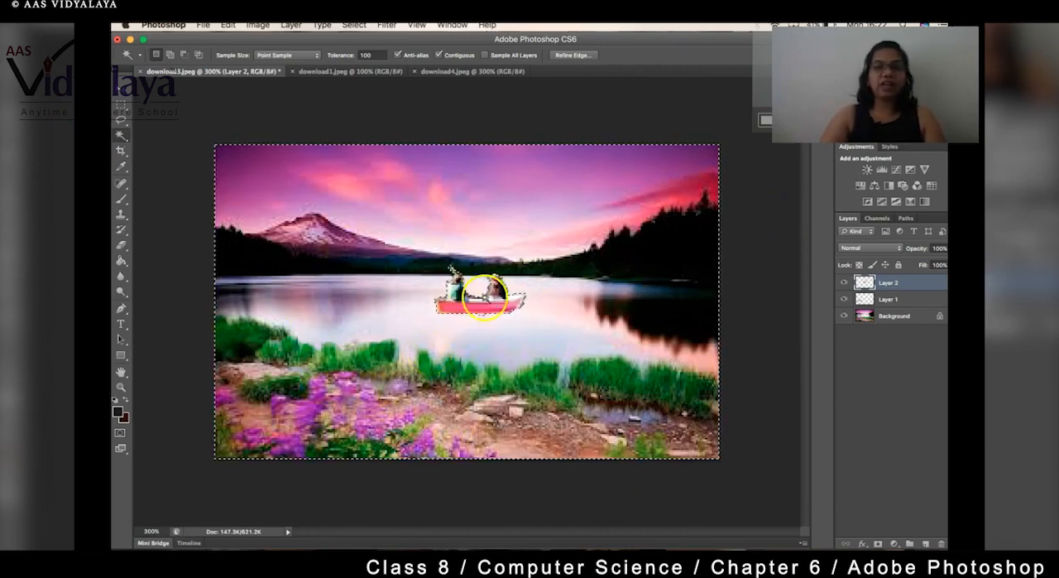
click(884, 318)
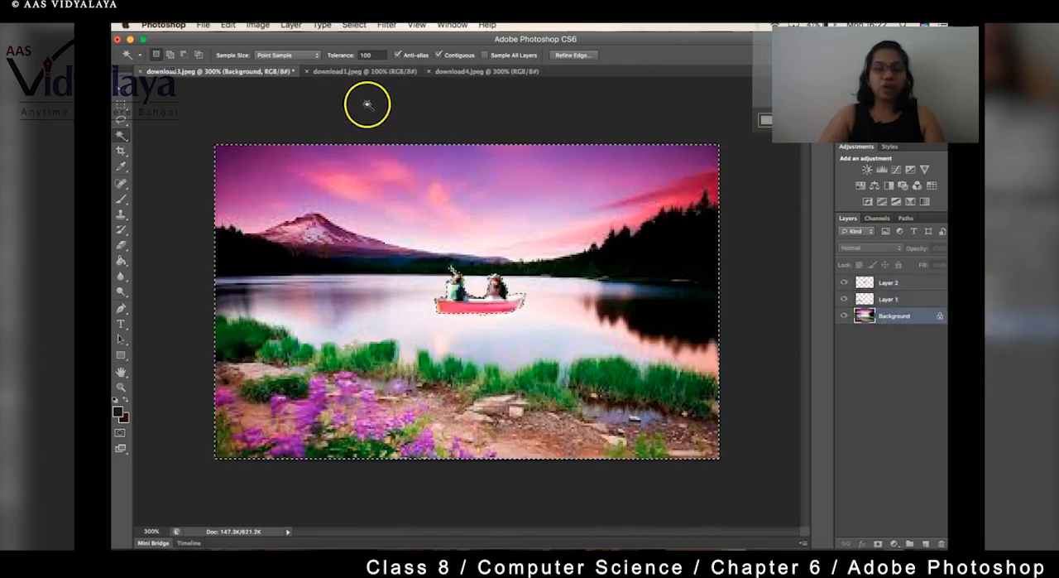
click(196, 166)
click(228, 178)
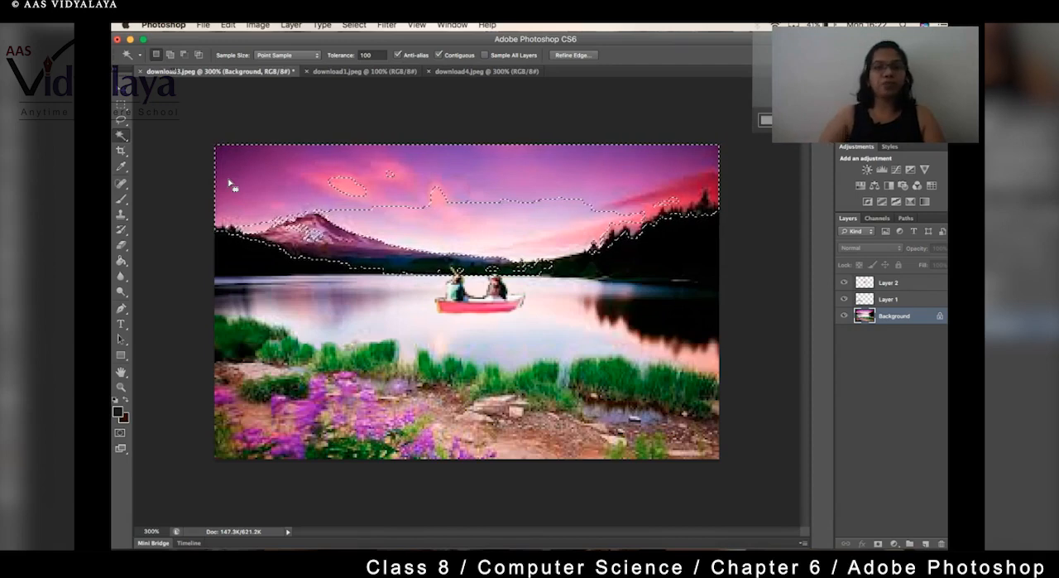
click(346, 109)
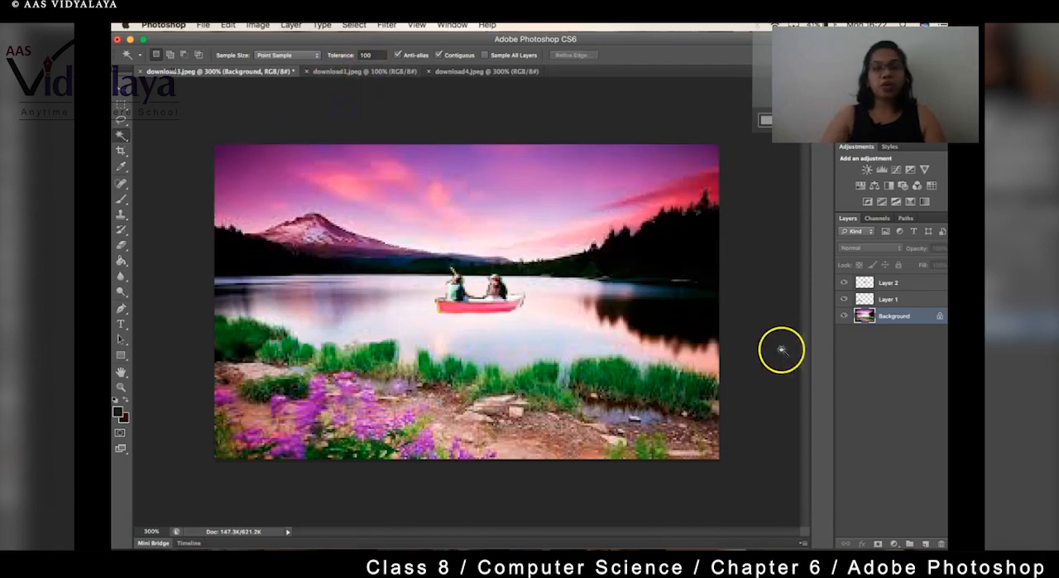
Hide the Background layer to view the grass and boat layers alone, and show it again
click(845, 318)
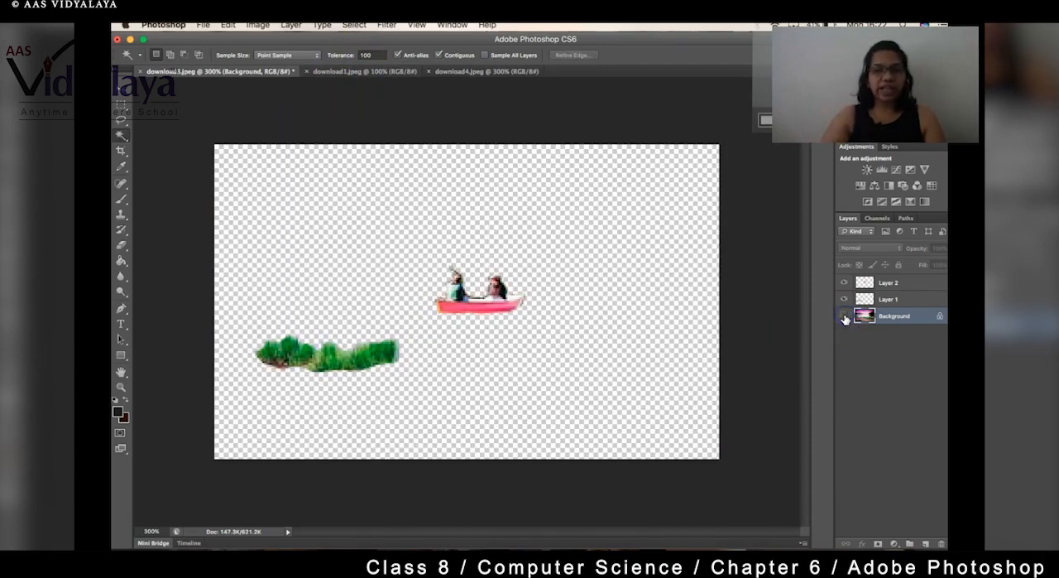
click(429, 307)
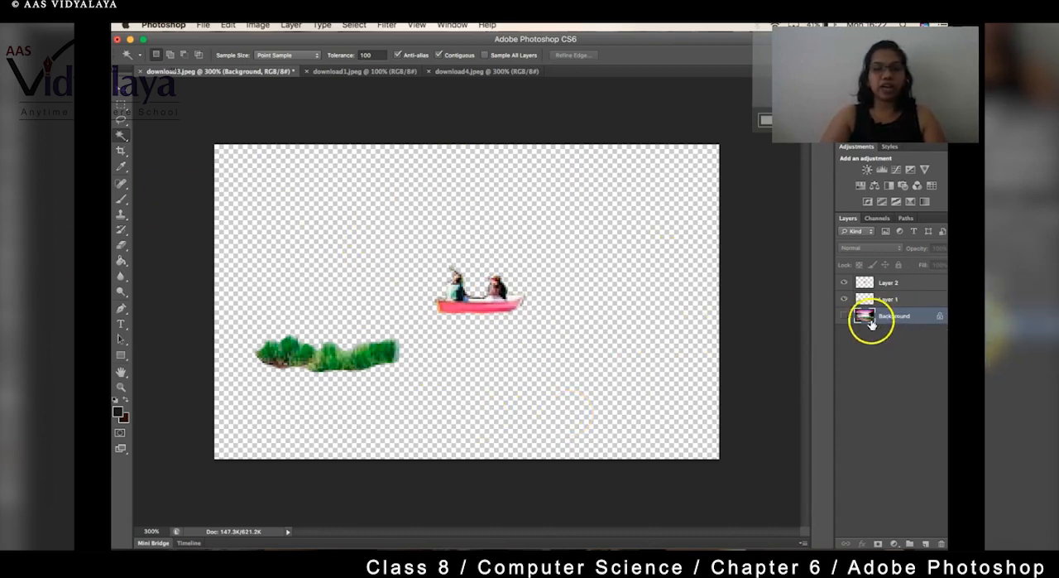
click(844, 317)
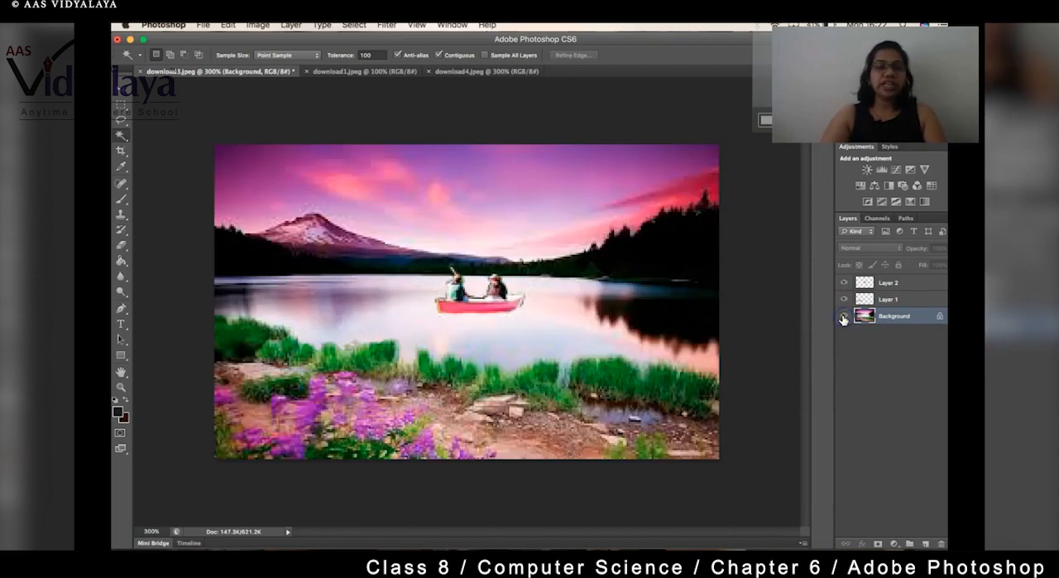
Select the part of the sky left of the mountain peak on the Background layer with the Quick Selection tool
click(122, 136)
click(162, 134)
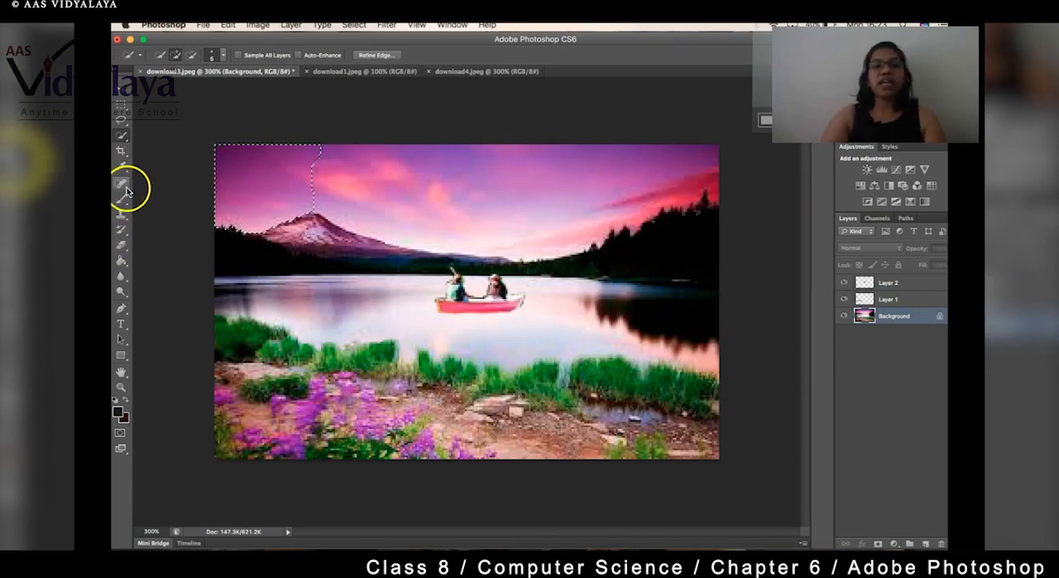
click(123, 235)
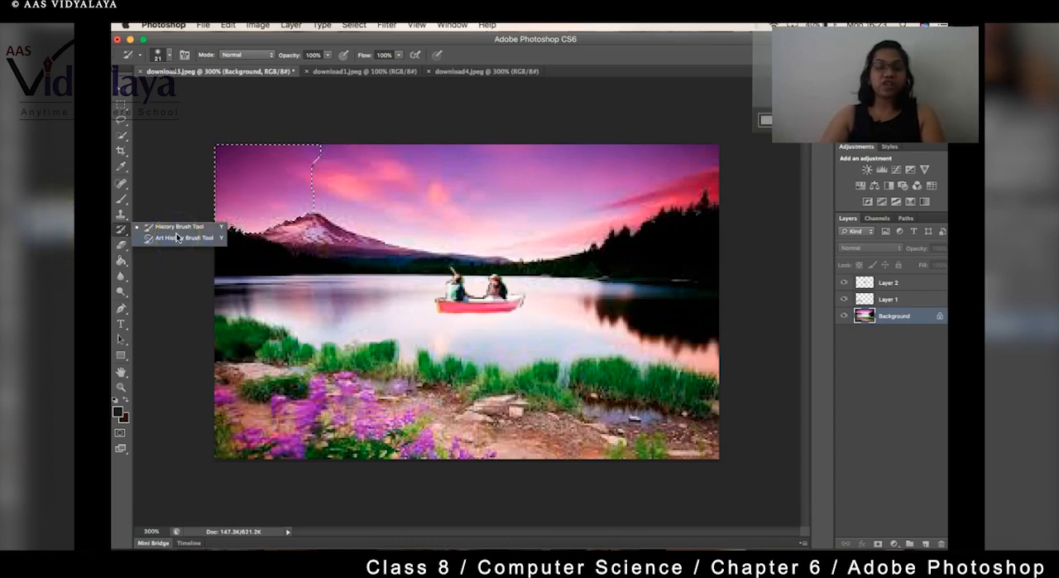
Apply a red-to-green linear gradient diagonally down across the selected part of the sky with the Gradient tool
click(123, 263)
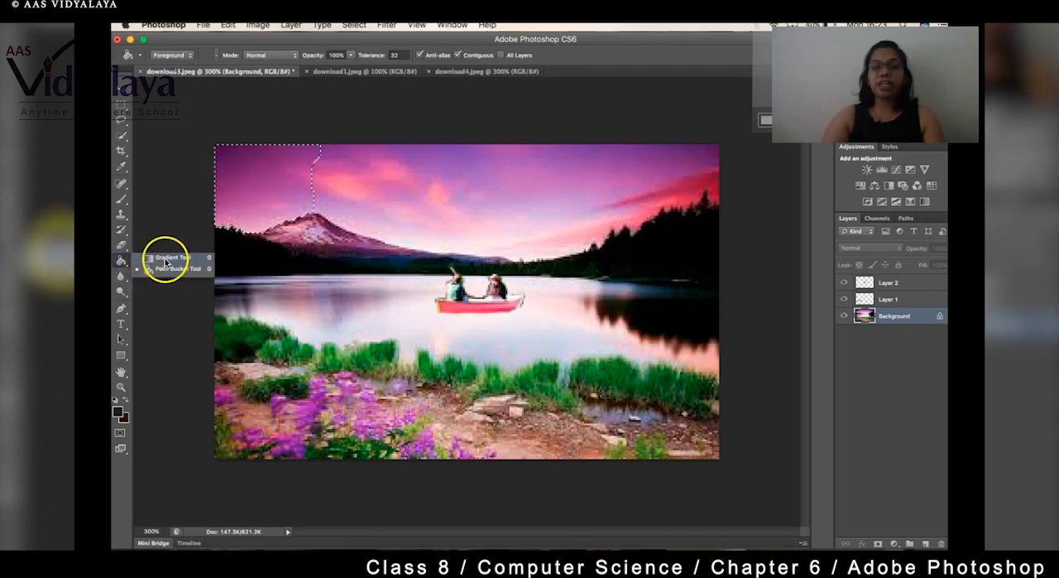
click(165, 262)
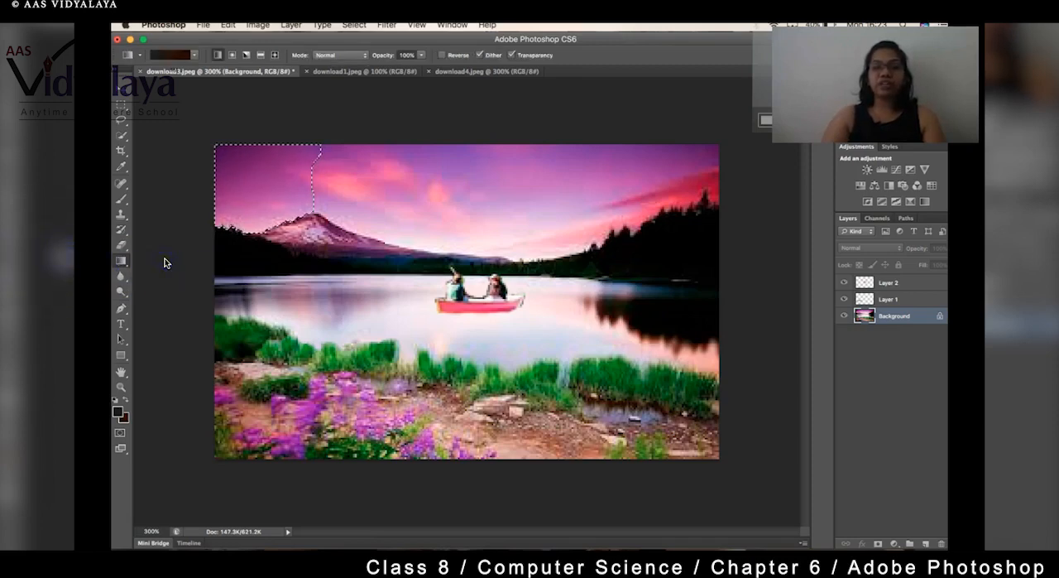
click(195, 54)
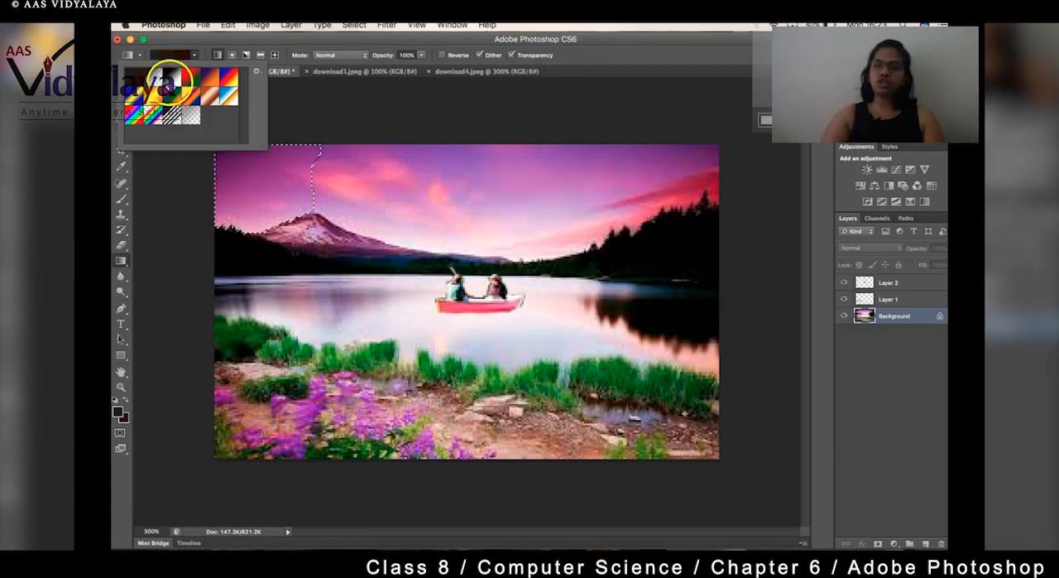
click(197, 79)
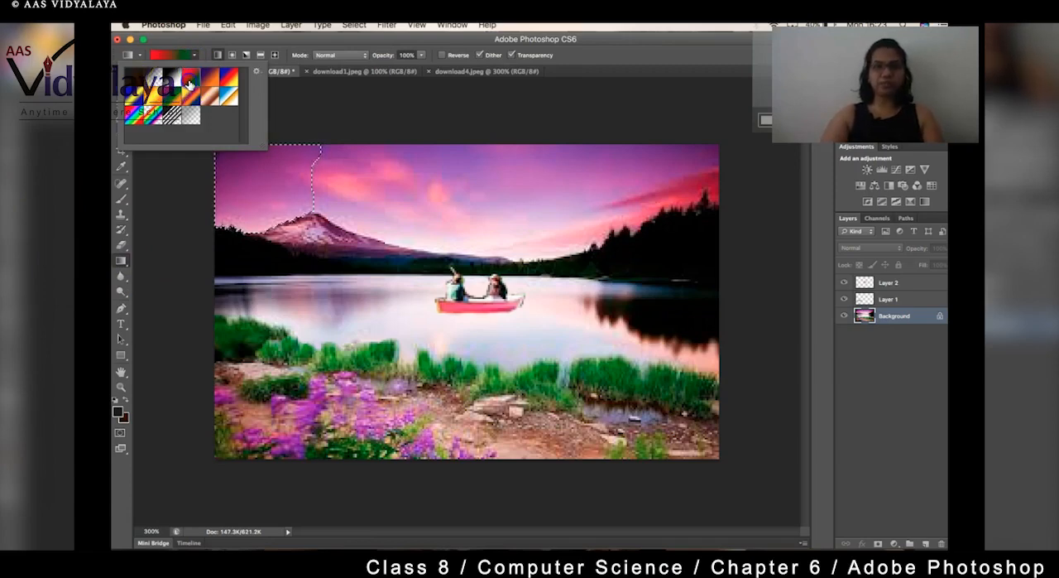
click(225, 163)
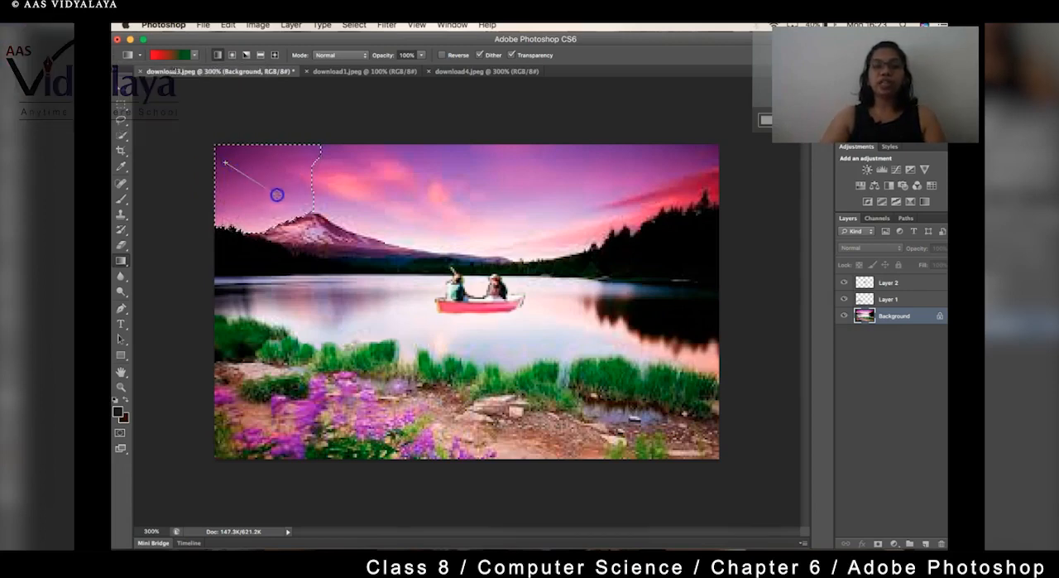